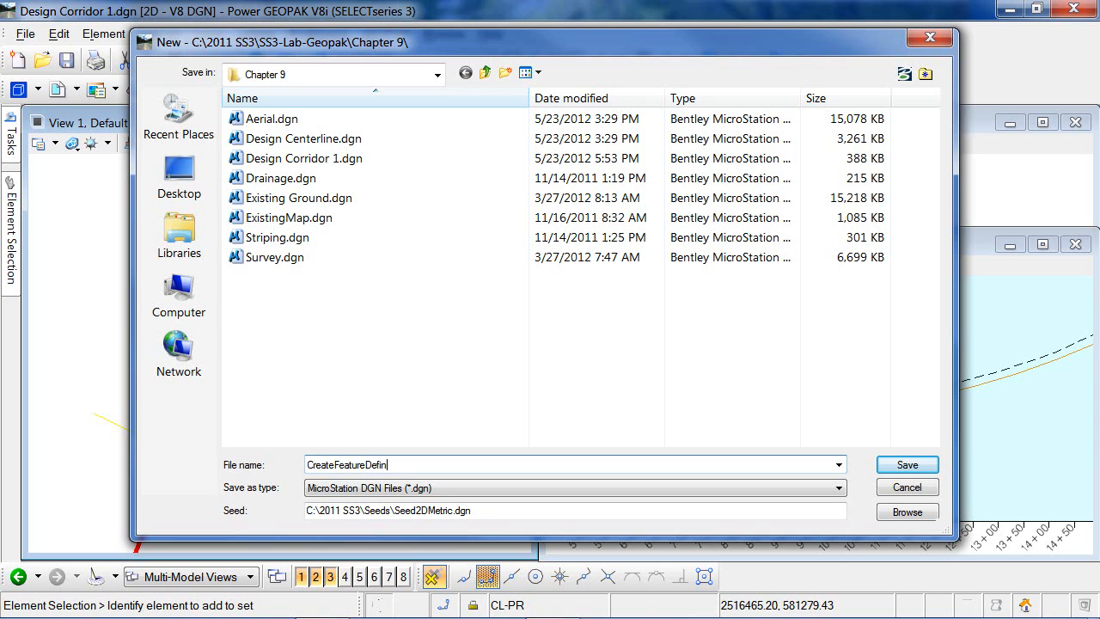
- Create the library file CreateFeatureDefintiions.dgnlib in the Chapter 9 folder and change the civil preferences unit system to Metric
type("ns.dgnlib")
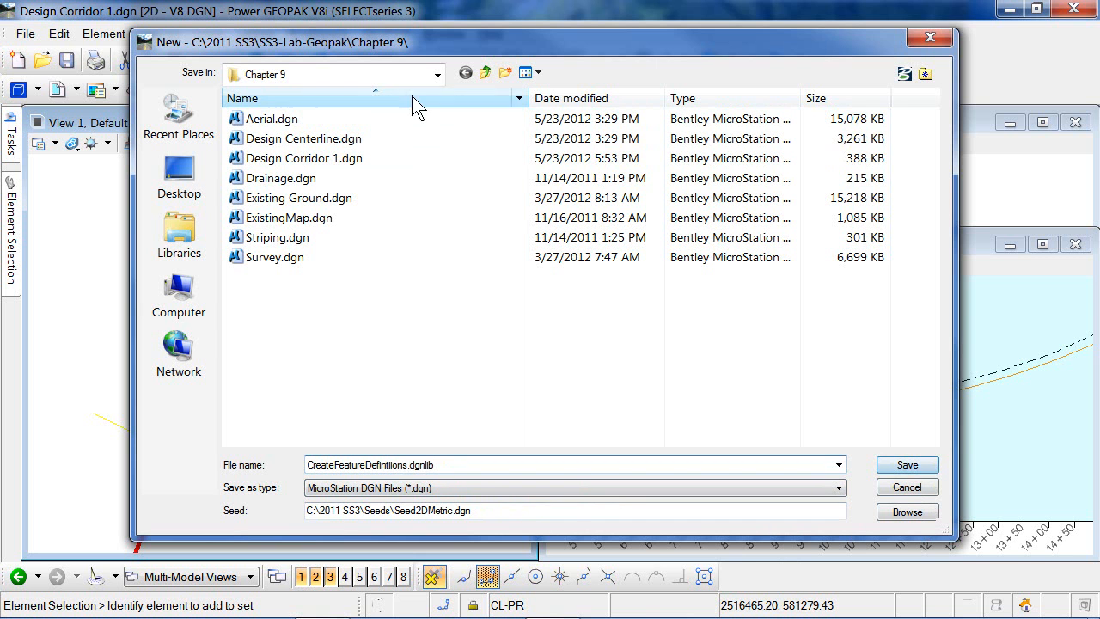
left_click(908, 464)
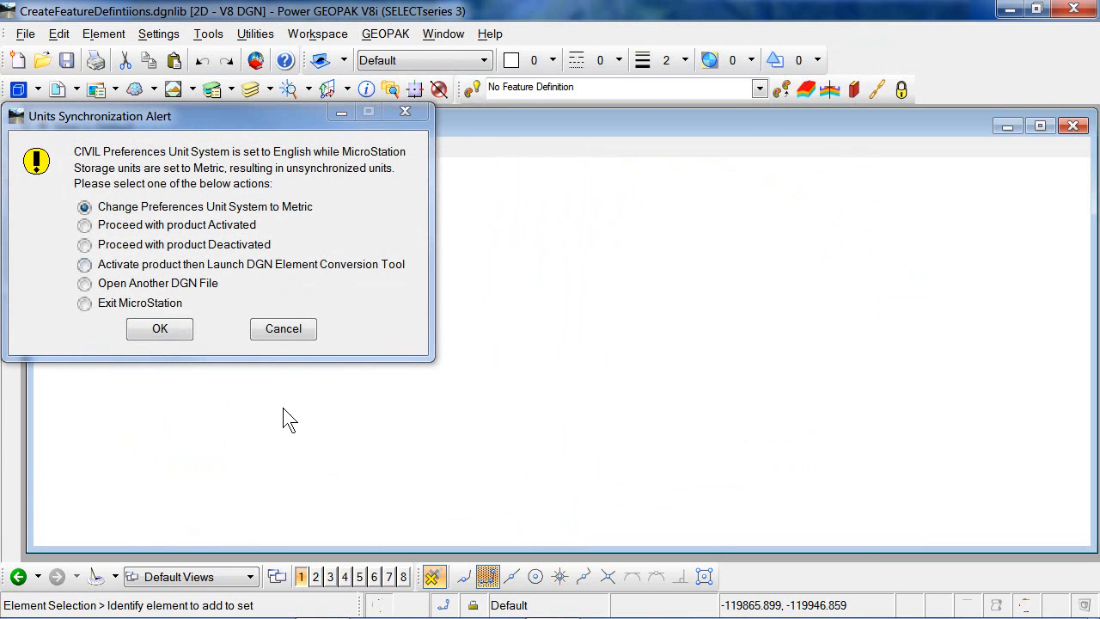
left_click(160, 328)
left_click(552, 292)
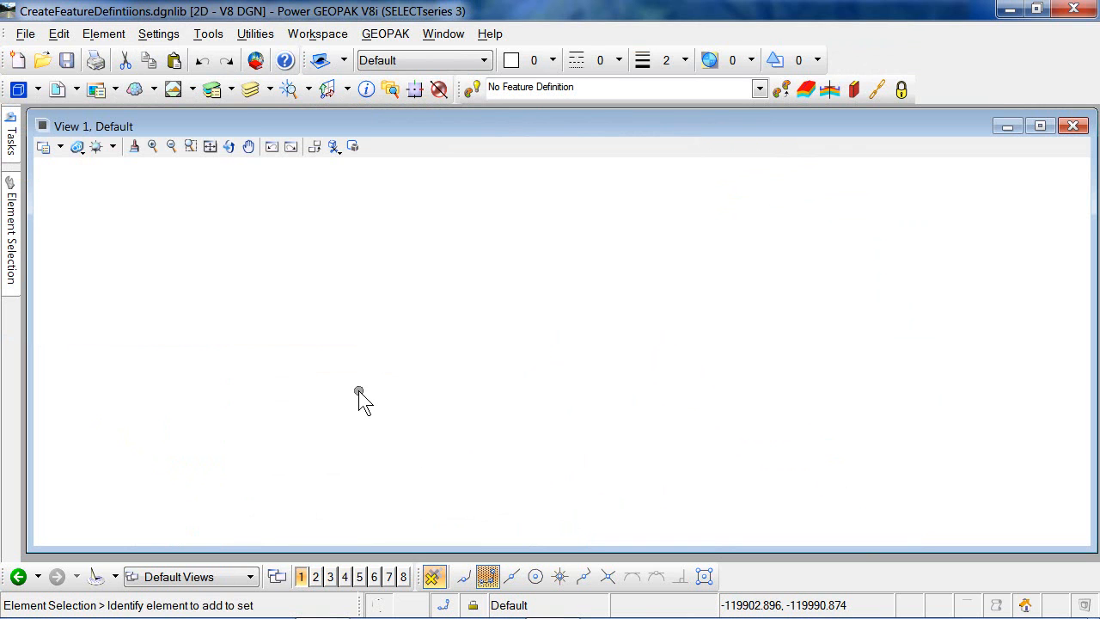
- Open the Design and Computation Manager and locate the Features.ddb database at the root of its tree
left_click(385, 34)
mouse_move(391, 56)
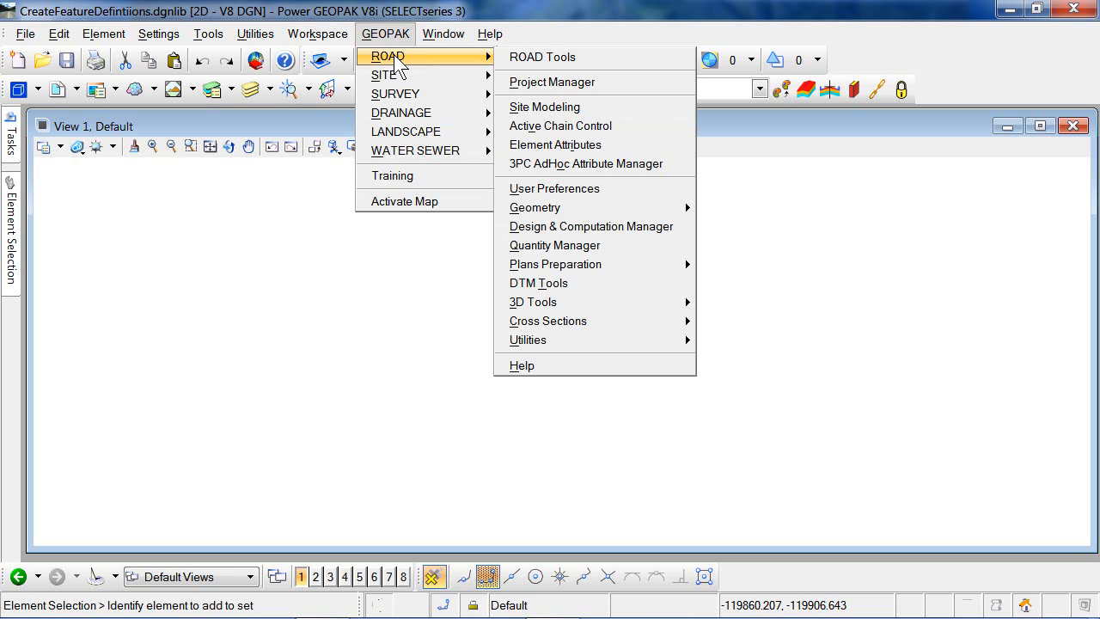
left_click(599, 227)
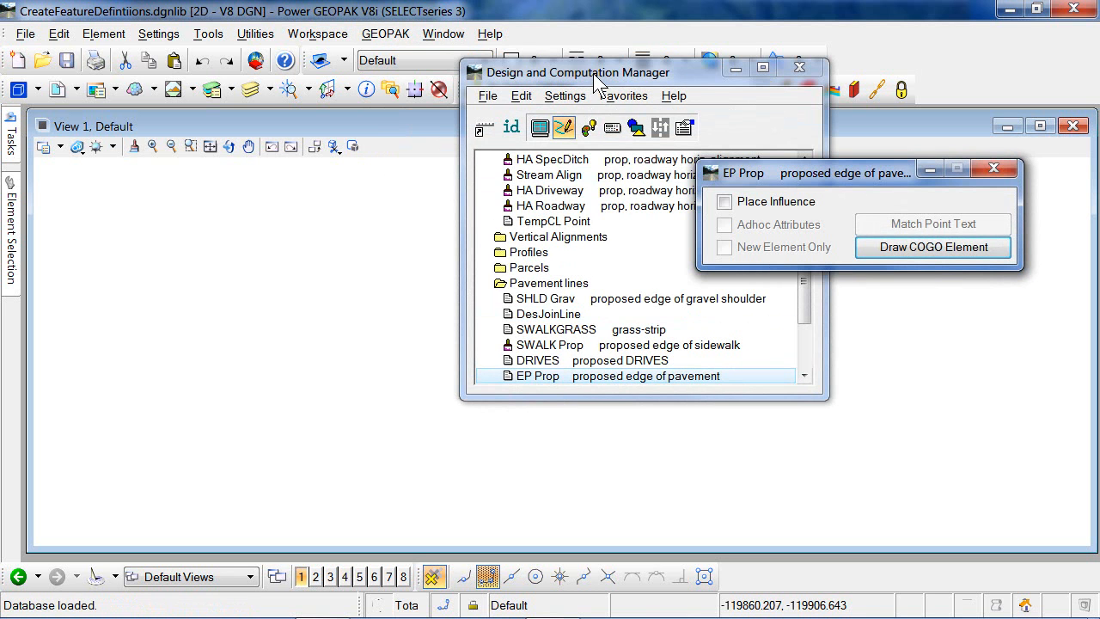
left_click_drag(593, 73, 260, 139)
left_click_drag(466, 341, 434, 240)
left_click(347, 226)
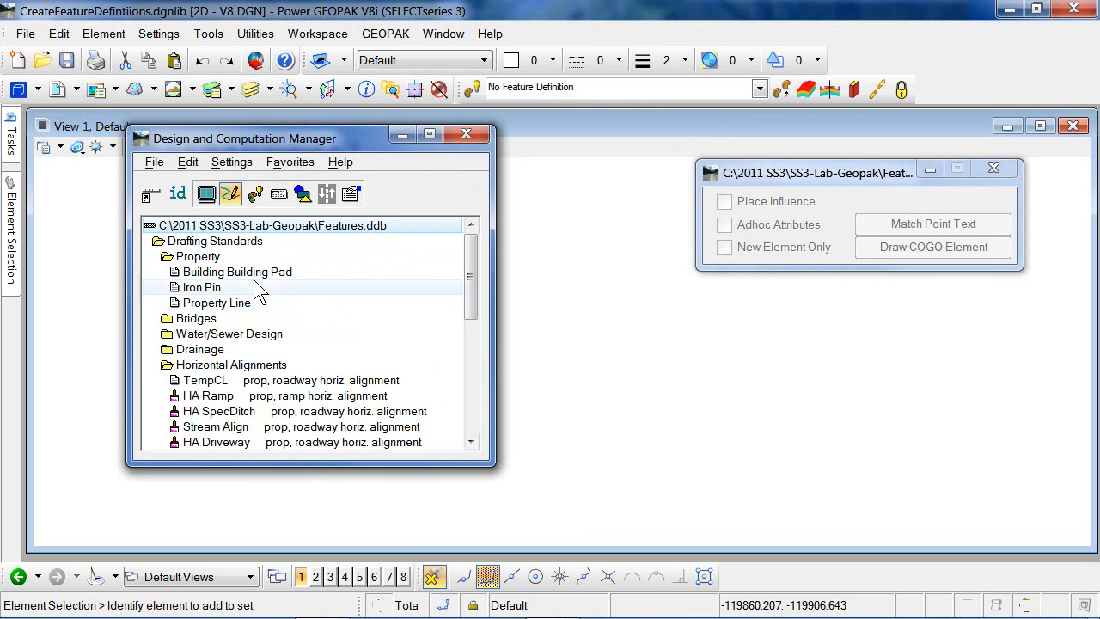
- Collapse the Property, Horizontal Alignments and Pavement lines categories to review the drafting standards list, and close the manager
left_click(192, 259)
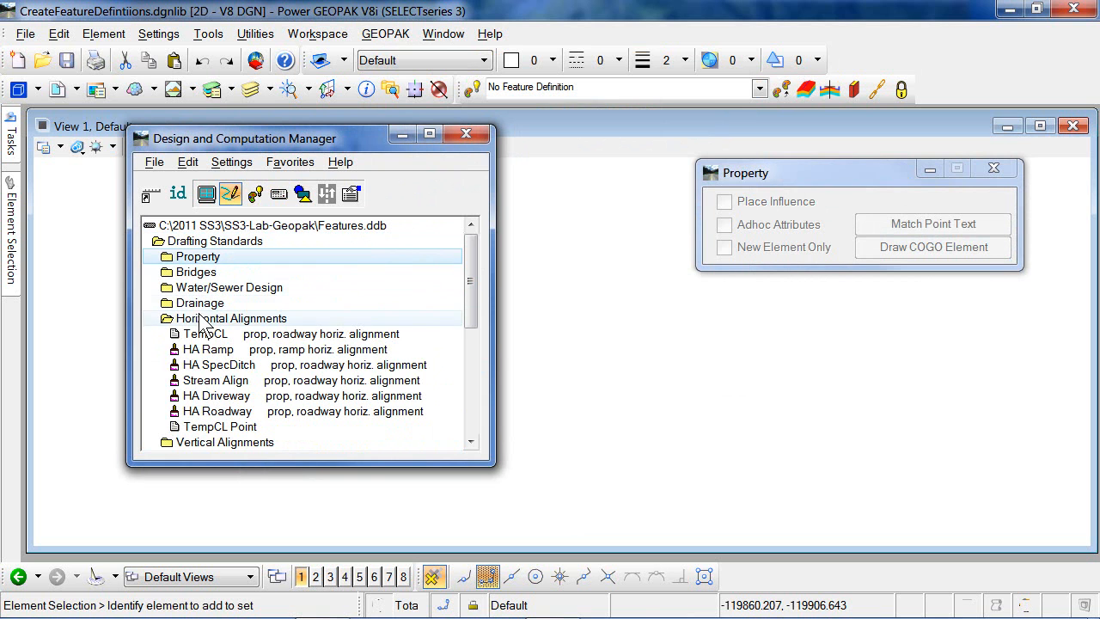
left_click(225, 318)
left_click(215, 380)
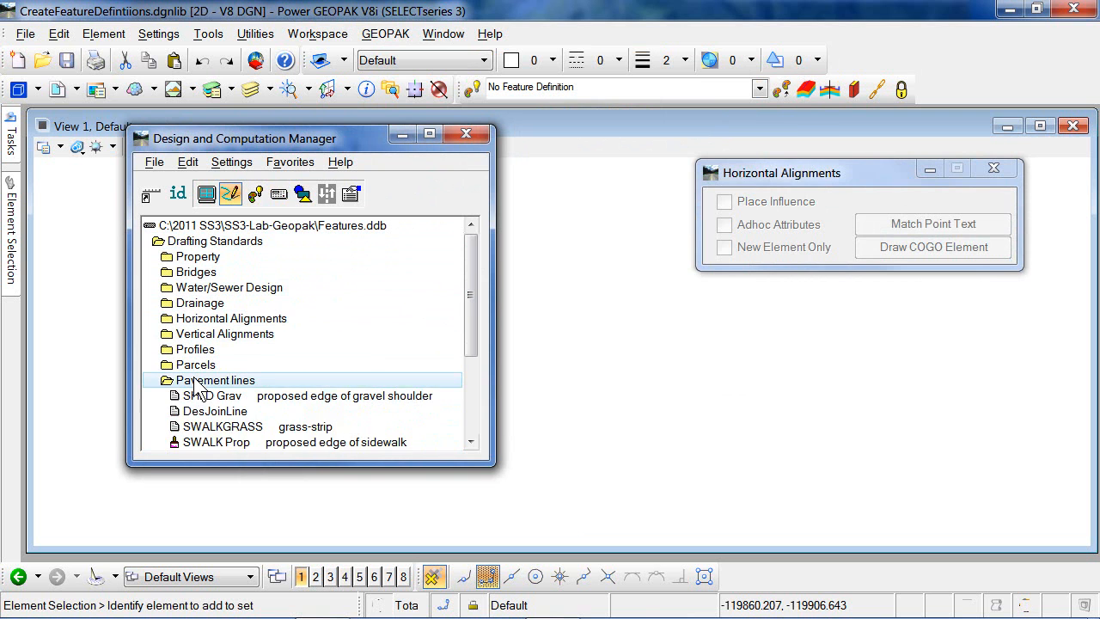
left_click_drag(463, 317, 465, 282)
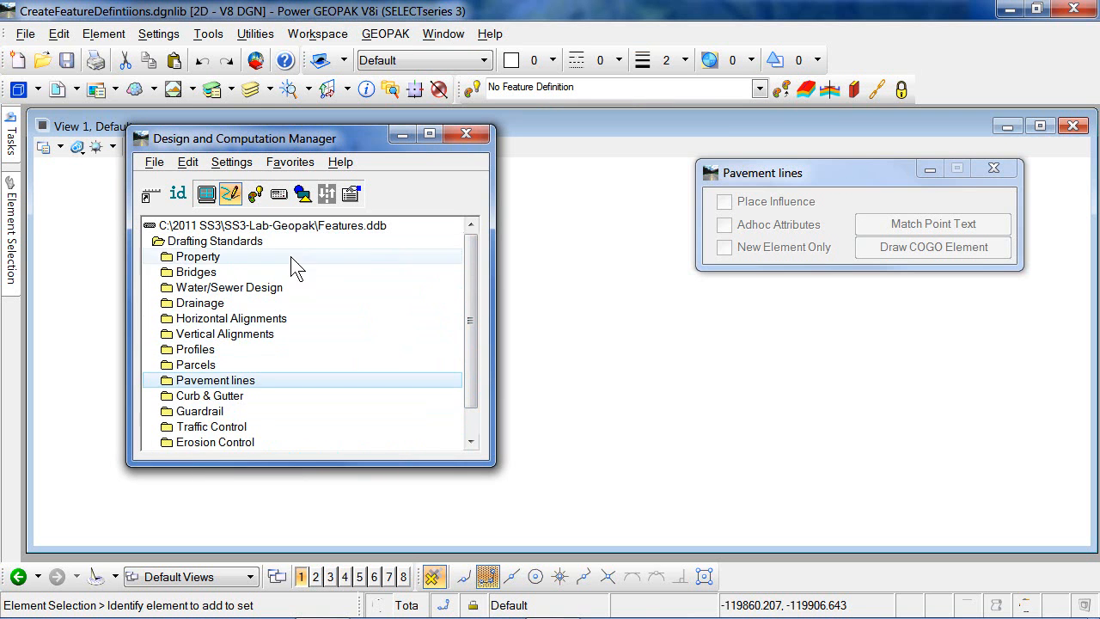
left_click(472, 136)
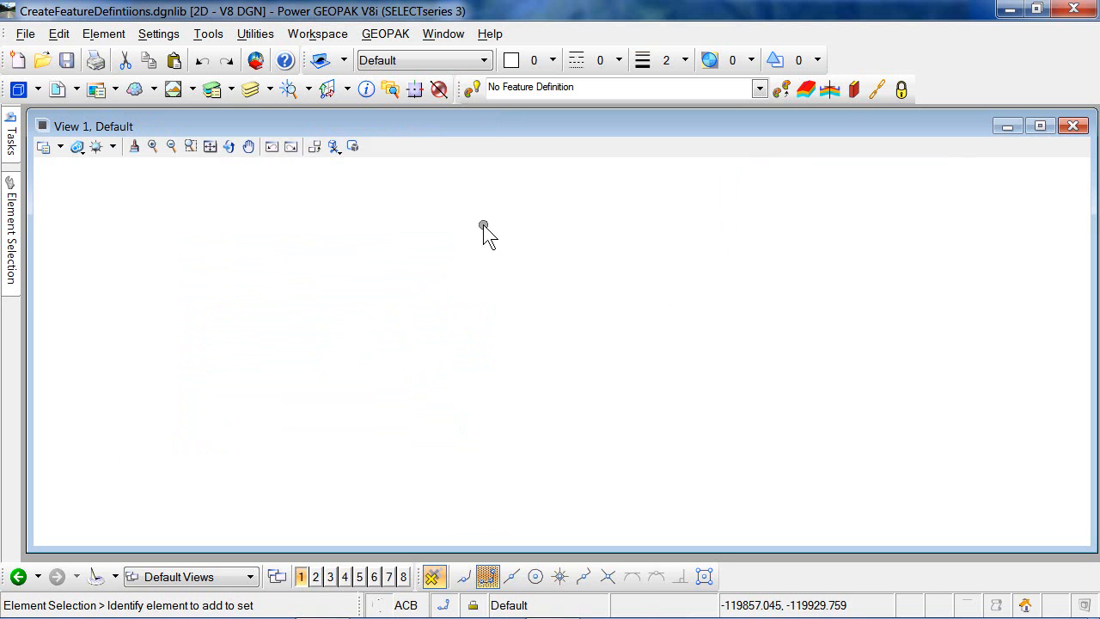
- Link the active Features.ddb by item description to Feature Management of CreateFeatureDefintiions.dgnlib in the civil standards
left_click(398, 94)
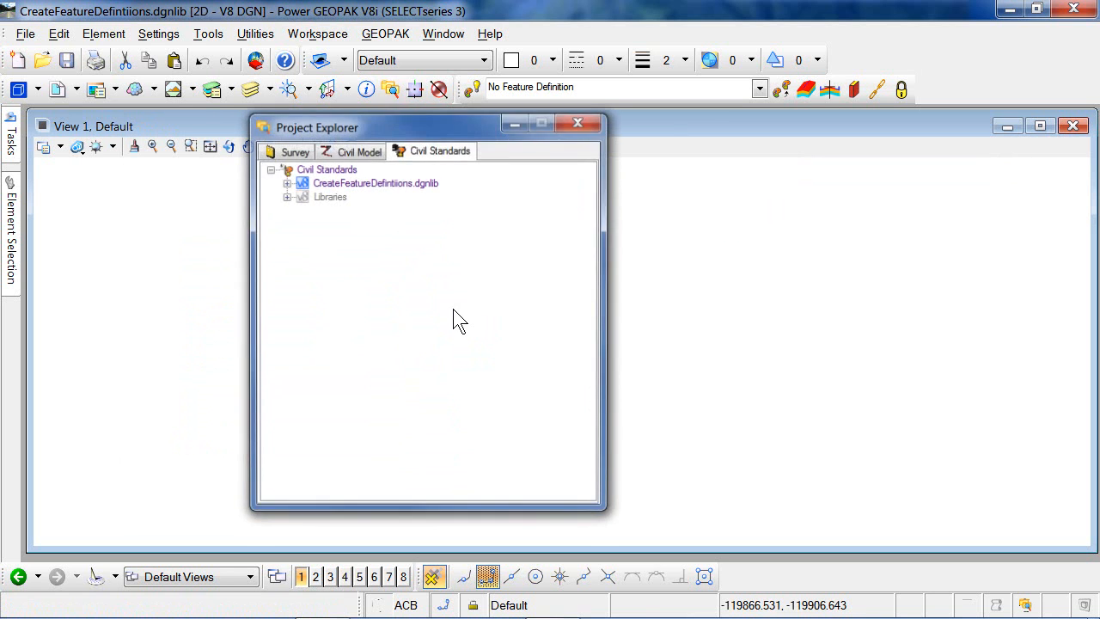
left_click(287, 182)
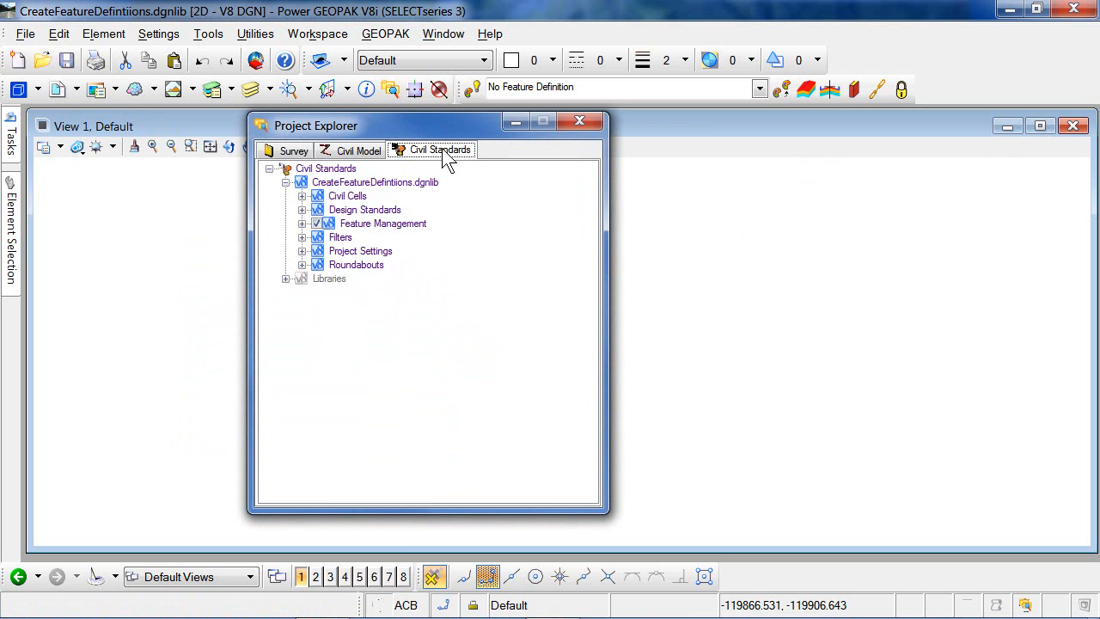
left_click(385, 225)
left_click(386, 225)
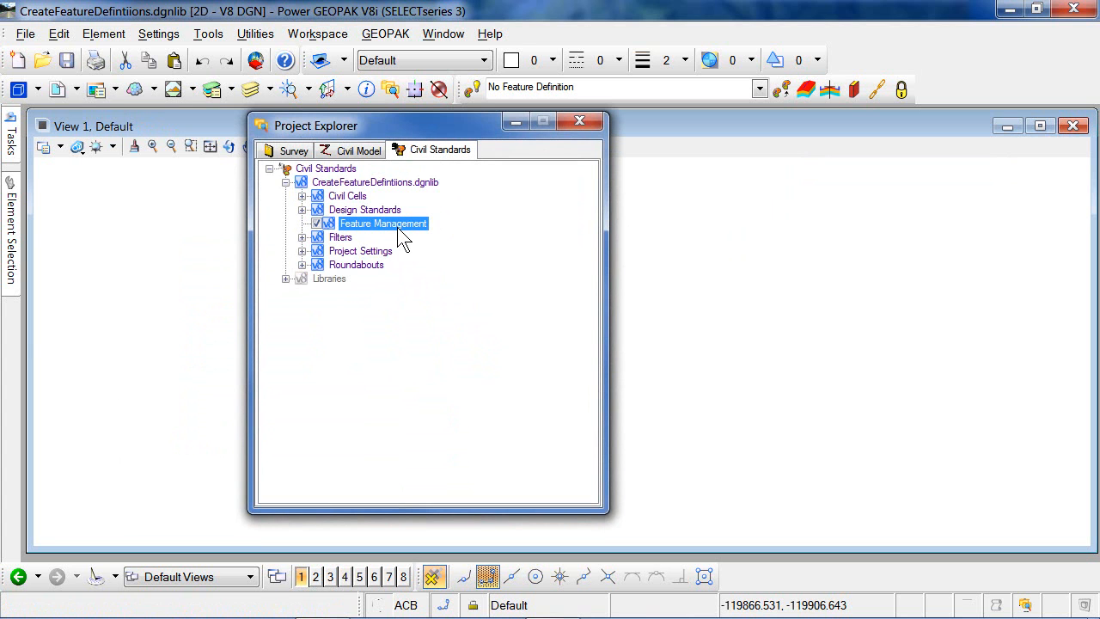
right_click(402, 237)
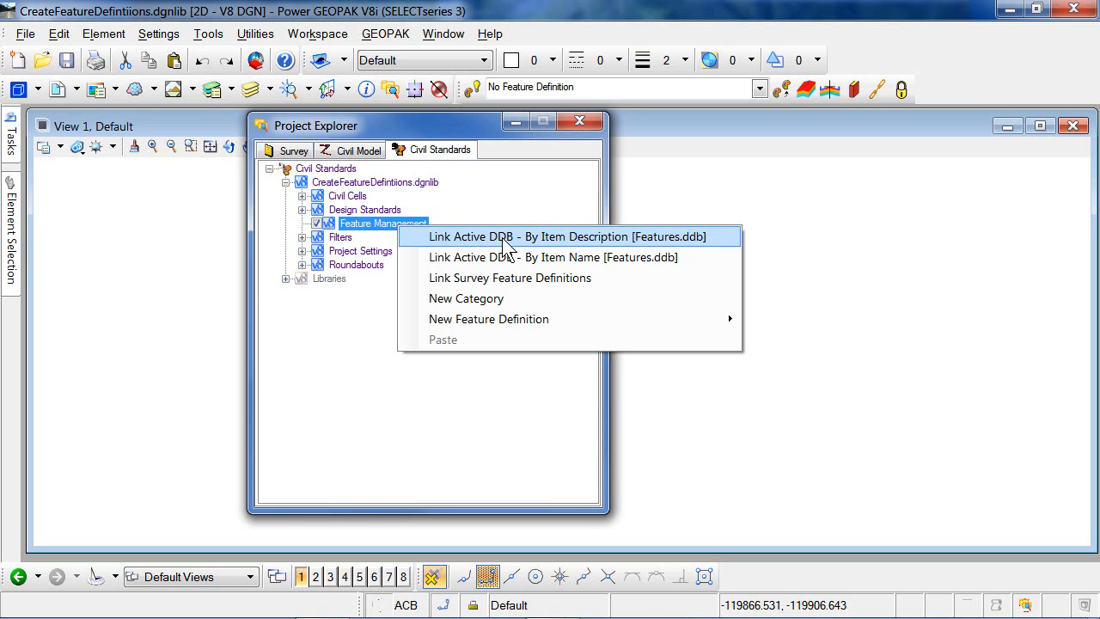
left_click(552, 238)
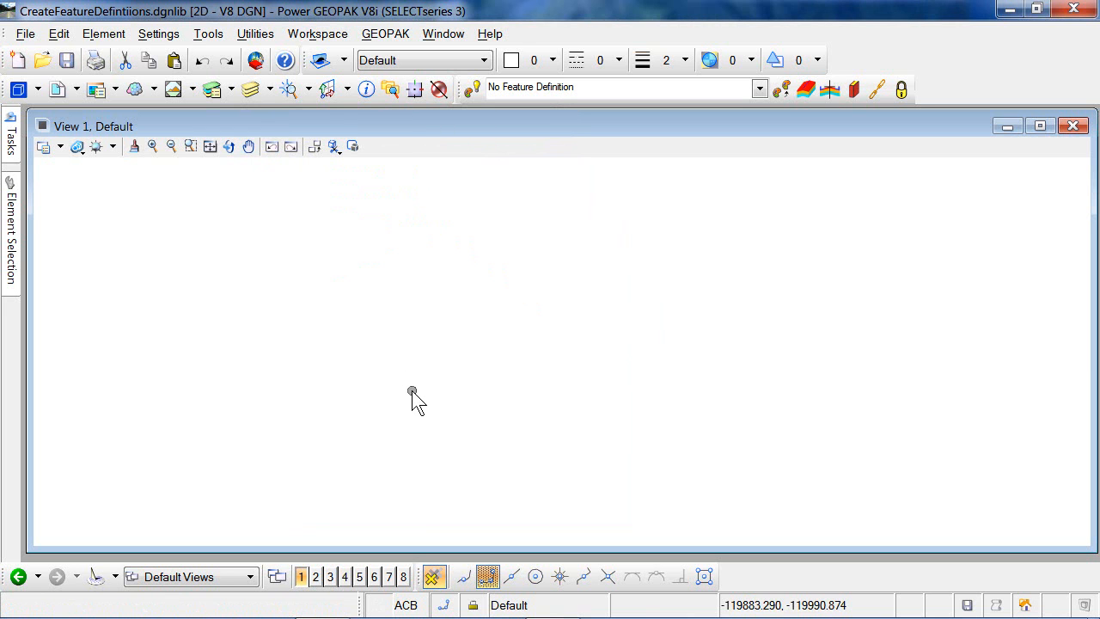
- Reopen the Project Explorer and examine the feature definition names under Features.ddb, Drafting Standards, Bridges
left_click(392, 89)
left_click(286, 182)
left_click(301, 223)
left_click(301, 223)
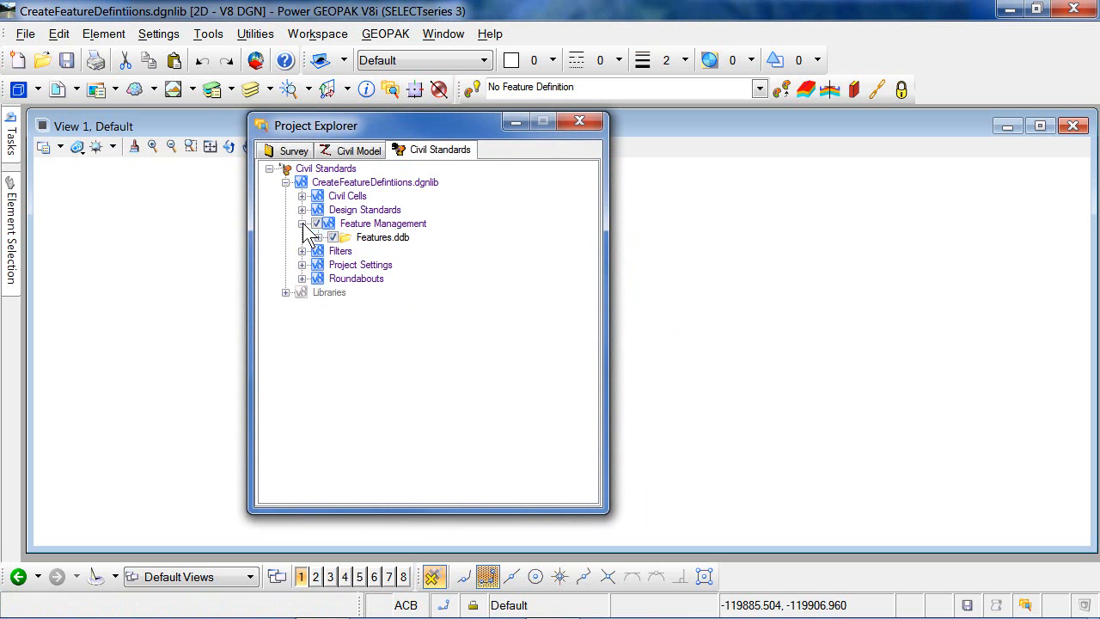
left_click(318, 237)
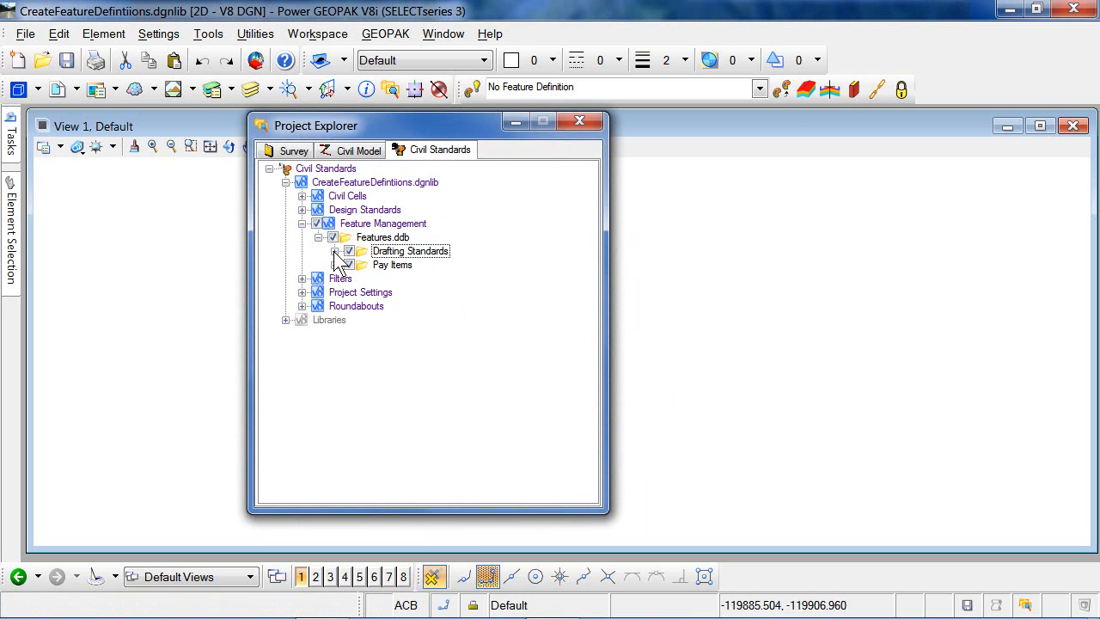
left_click(334, 251)
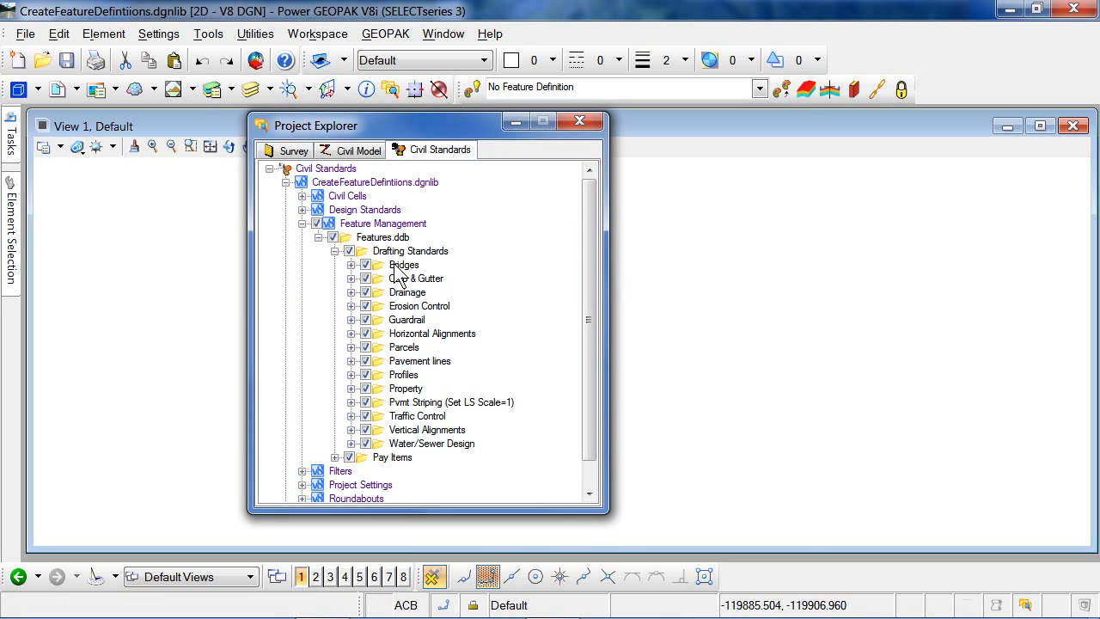
left_click(419, 265)
left_click(350, 265)
left_click(440, 280)
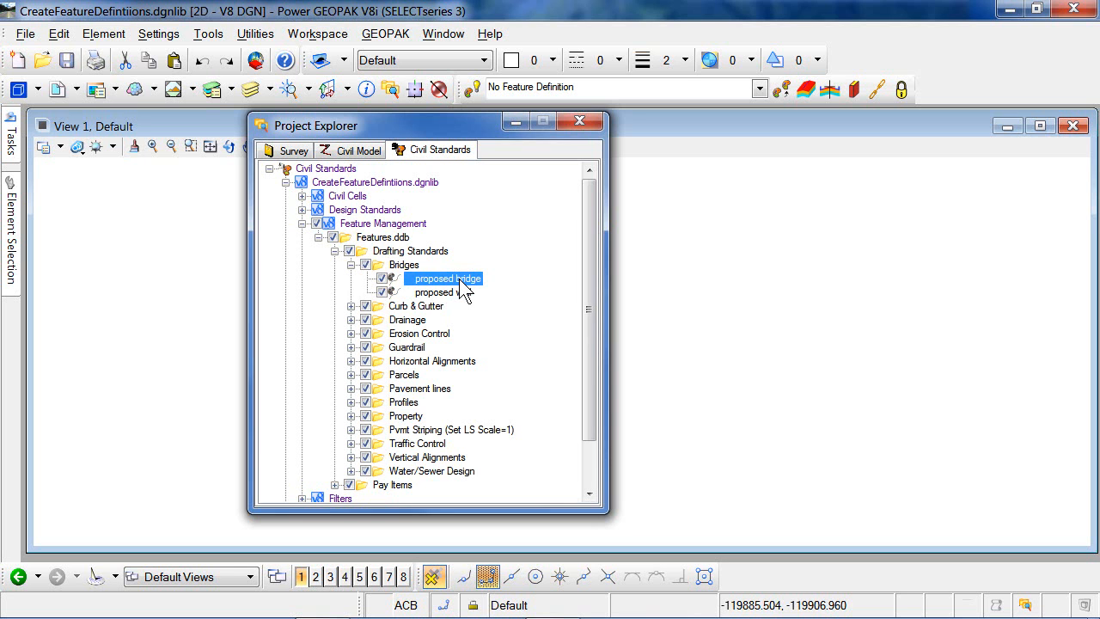
left_click(454, 293)
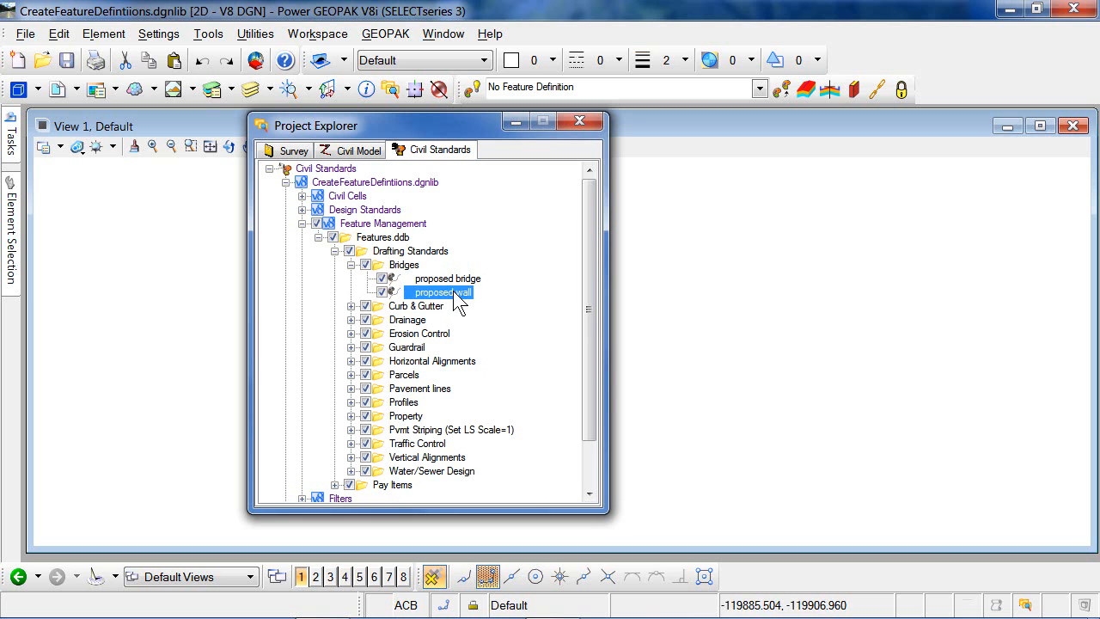
- Inspect the name prefix and the plan native style in the properties of the proposed bridge feature definition
left_click(451, 280)
right_click(452, 281)
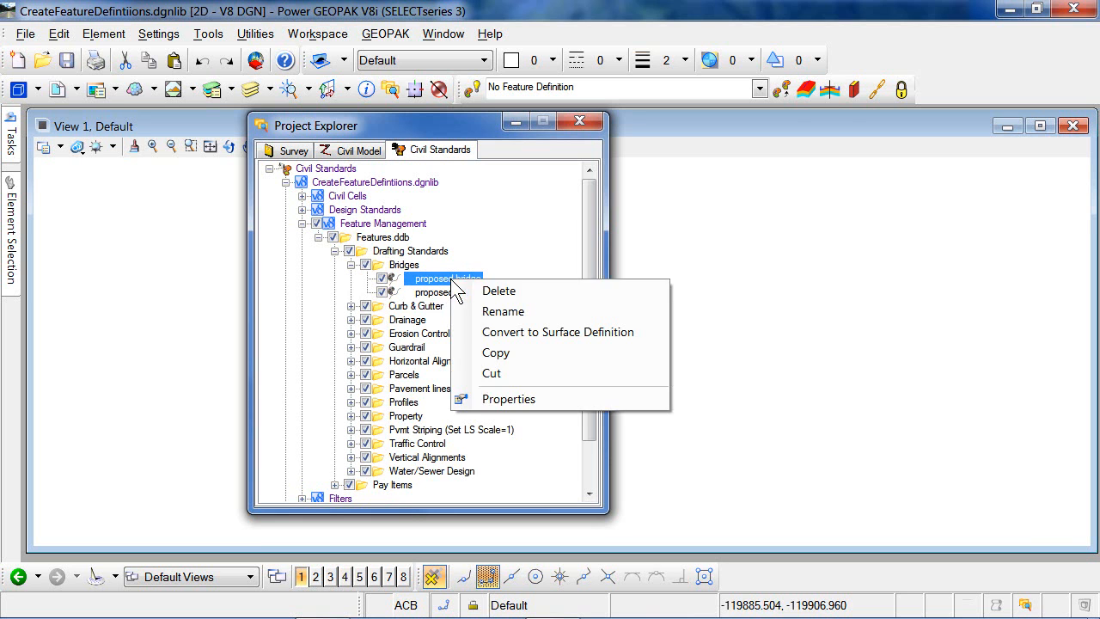
left_click(520, 399)
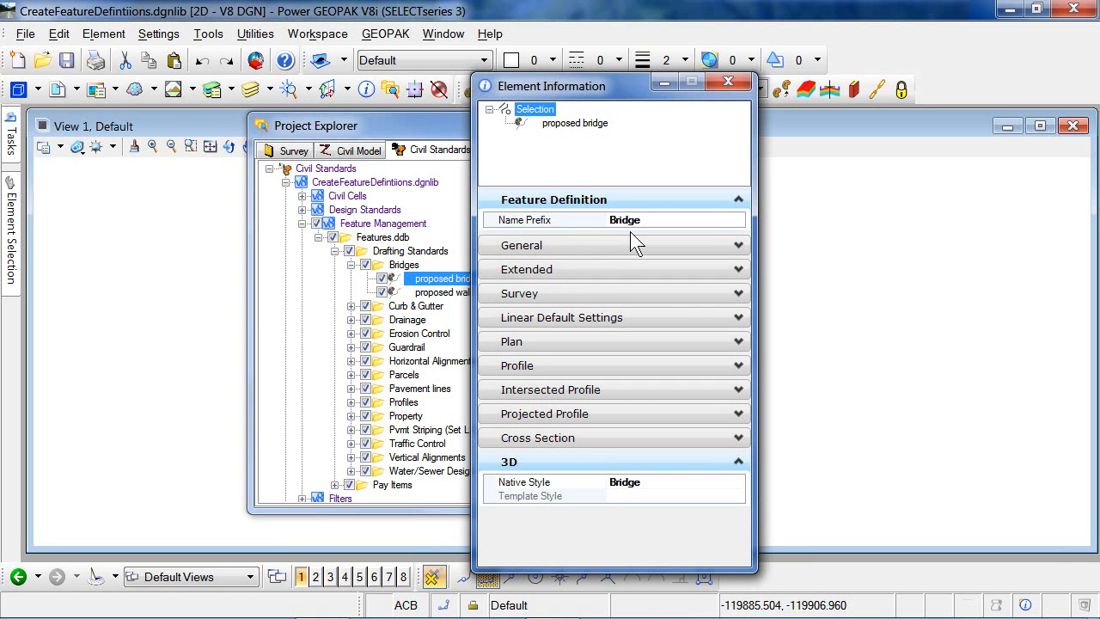
left_click(576, 339)
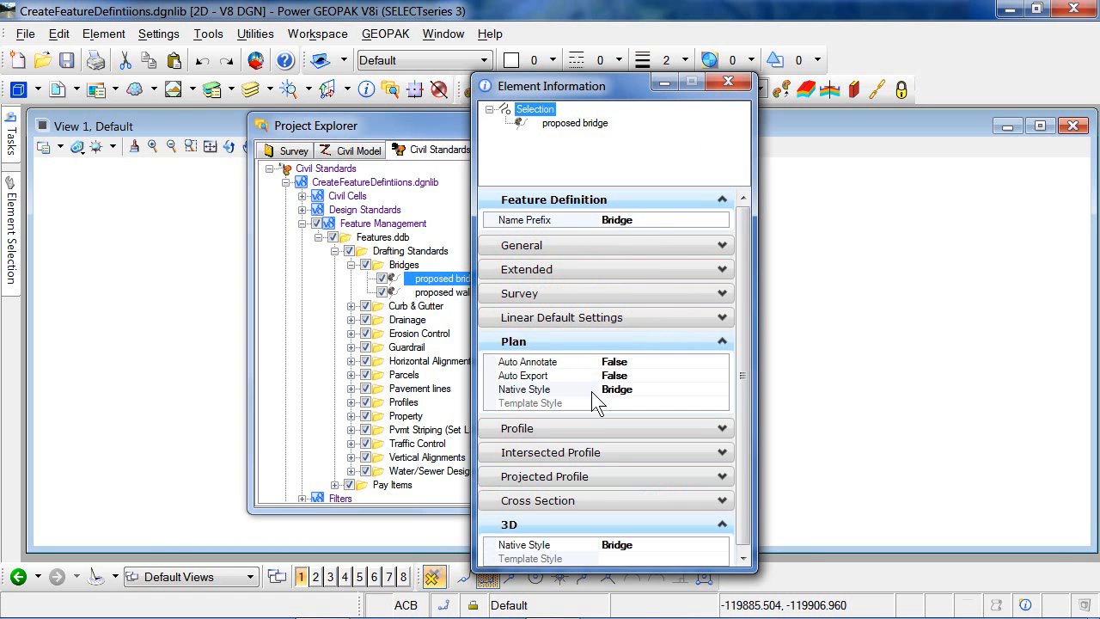
left_click(653, 388)
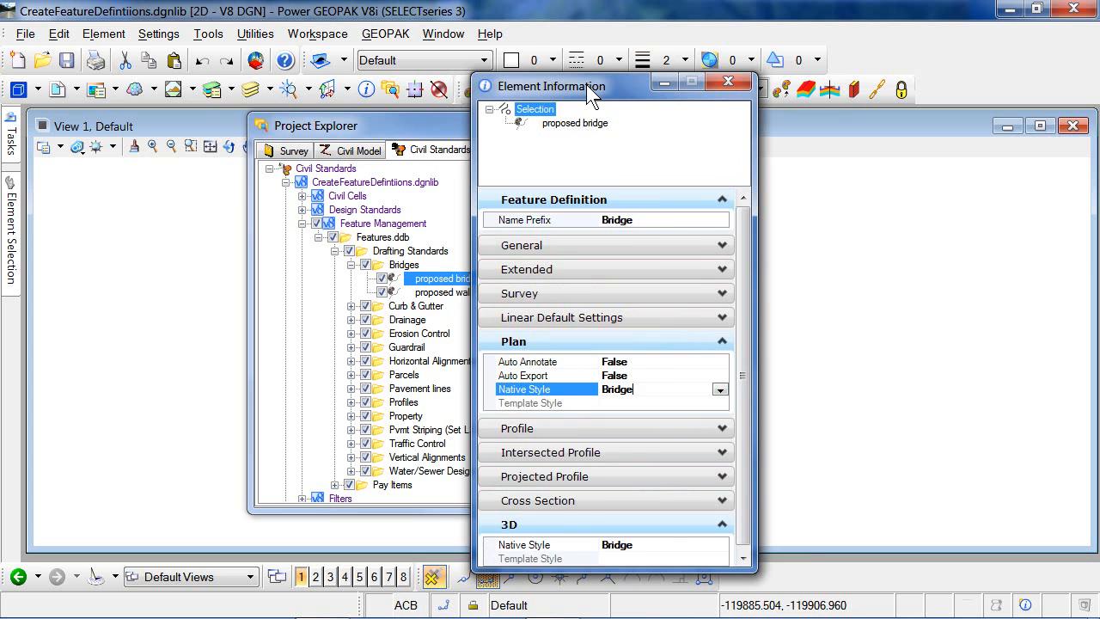
left_click_drag(588, 86, 649, 85)
left_click_drag(702, 390, 665, 390)
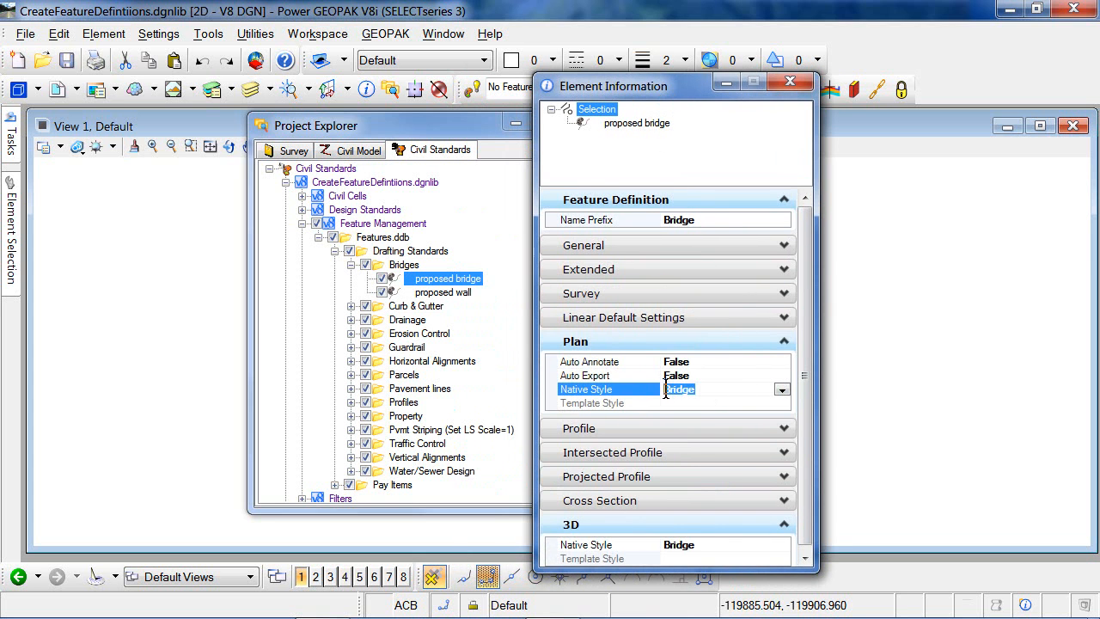
left_click(442, 282)
left_click(795, 85)
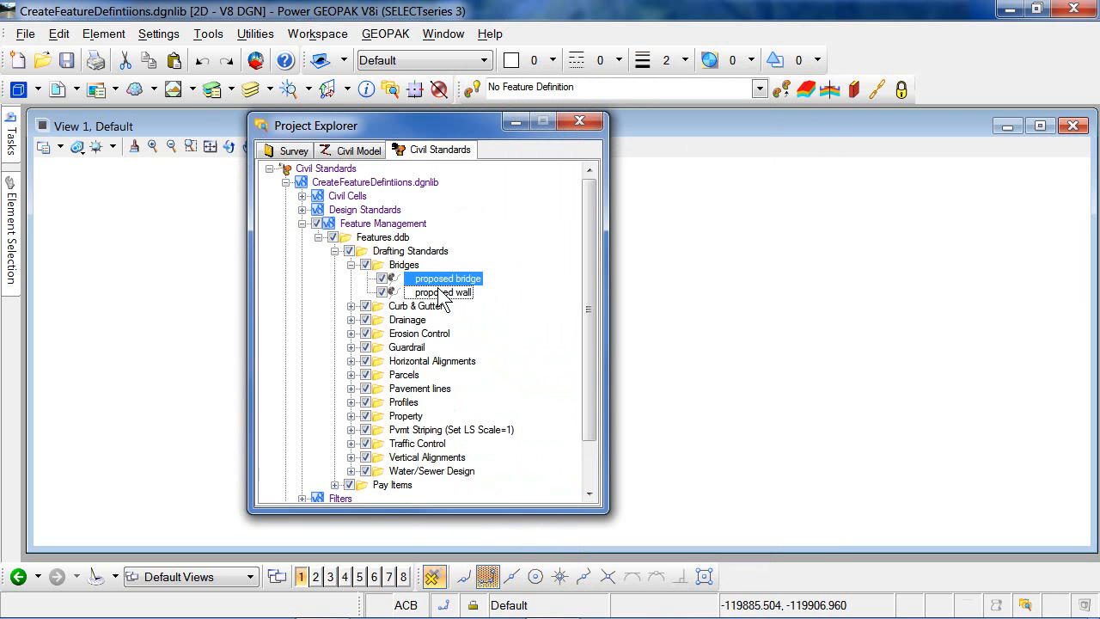
- Delete the Features.ddb category from Feature Management and link the active DDB again by item name
right_click(388, 238)
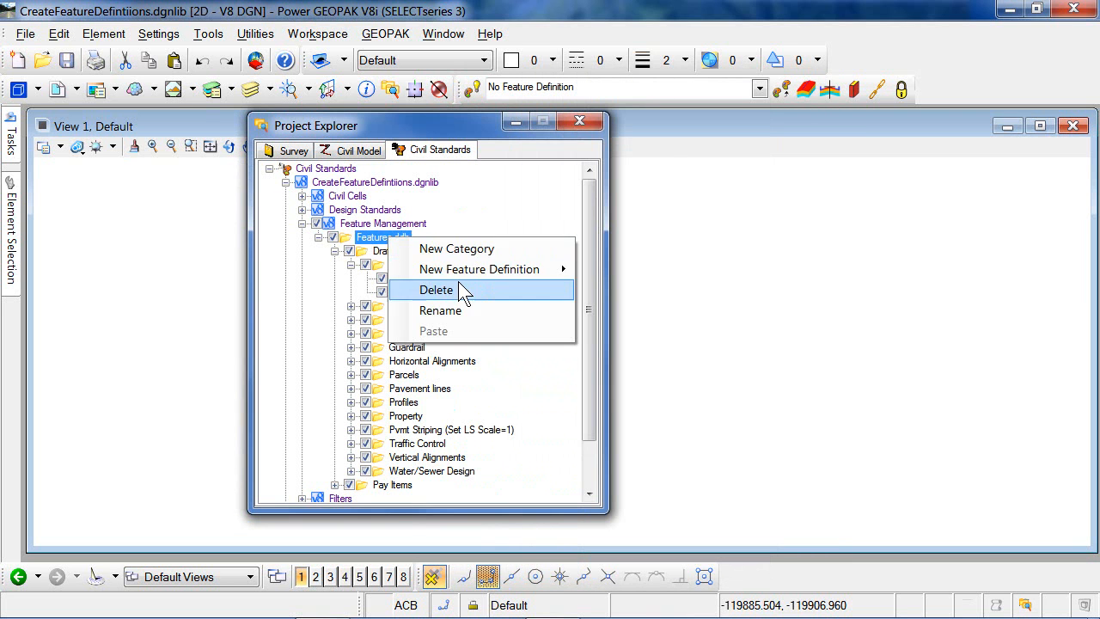
left_click(449, 297)
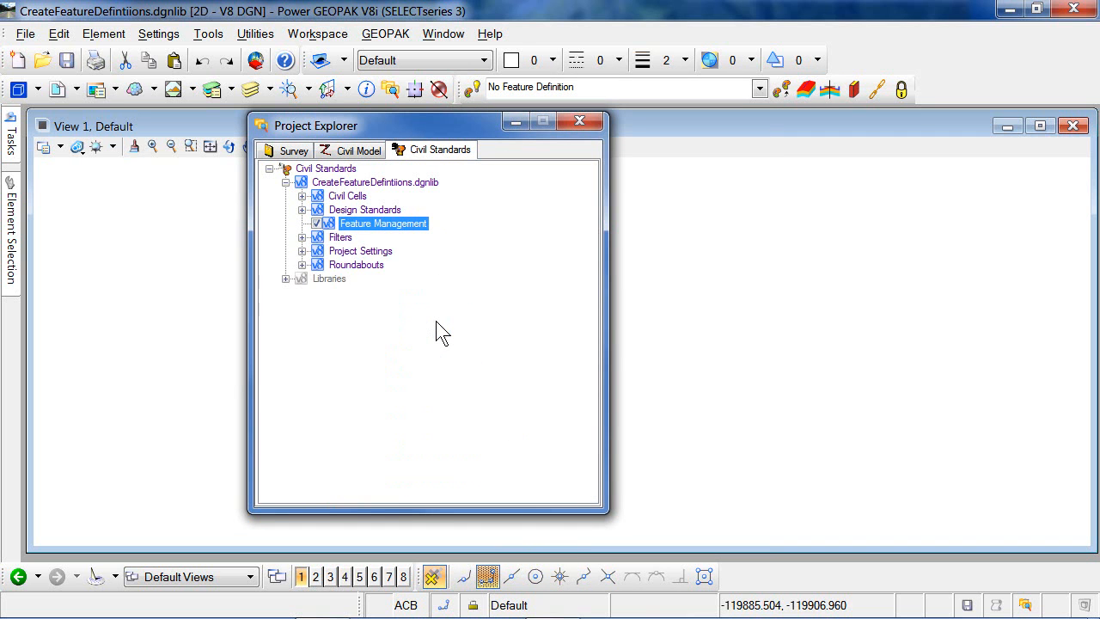
right_click(367, 227)
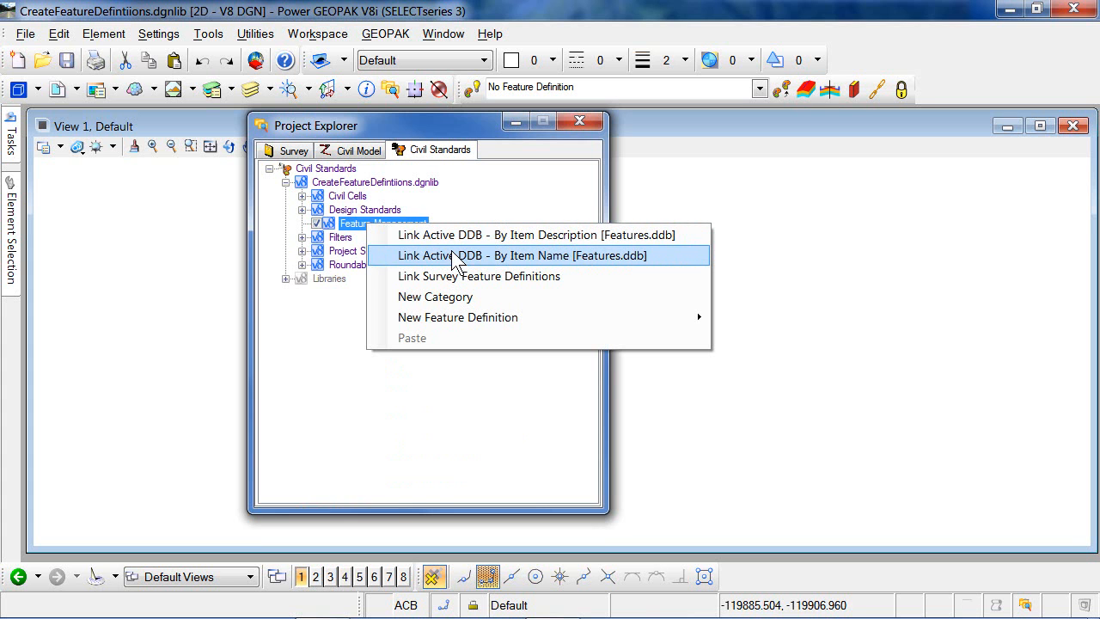
left_click(455, 255)
- Expand the relinked Features.ddb drafting standards and examine the definition names under Bridges and Curb & Gutter
left_click(302, 223)
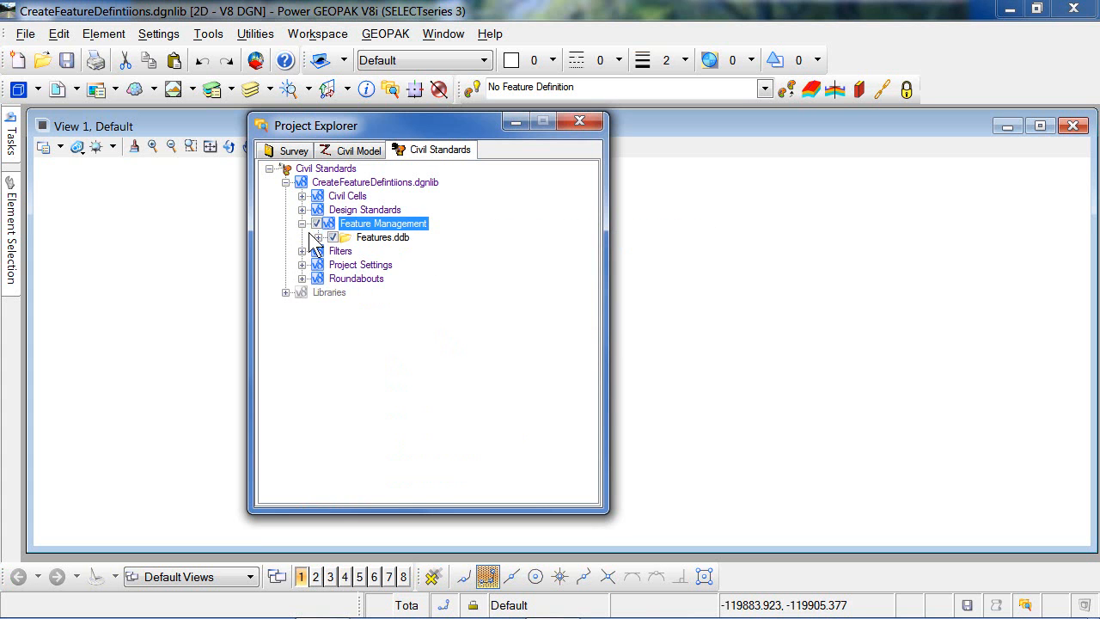
left_click(318, 237)
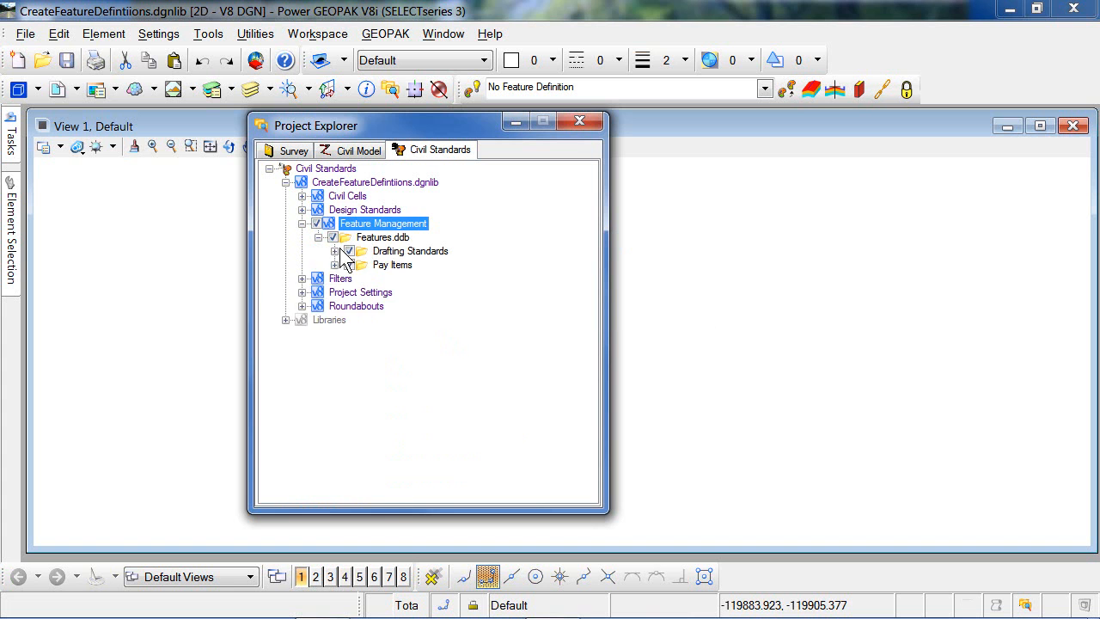
left_click(334, 251)
left_click(351, 264)
left_click(418, 279)
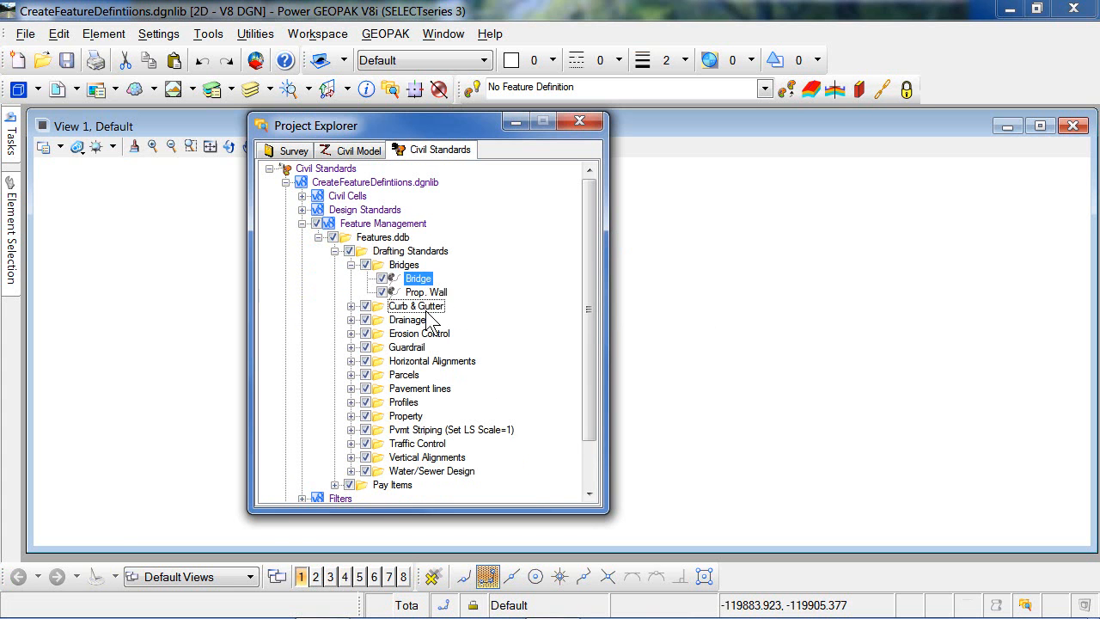
left_click(426, 292)
left_click(416, 306)
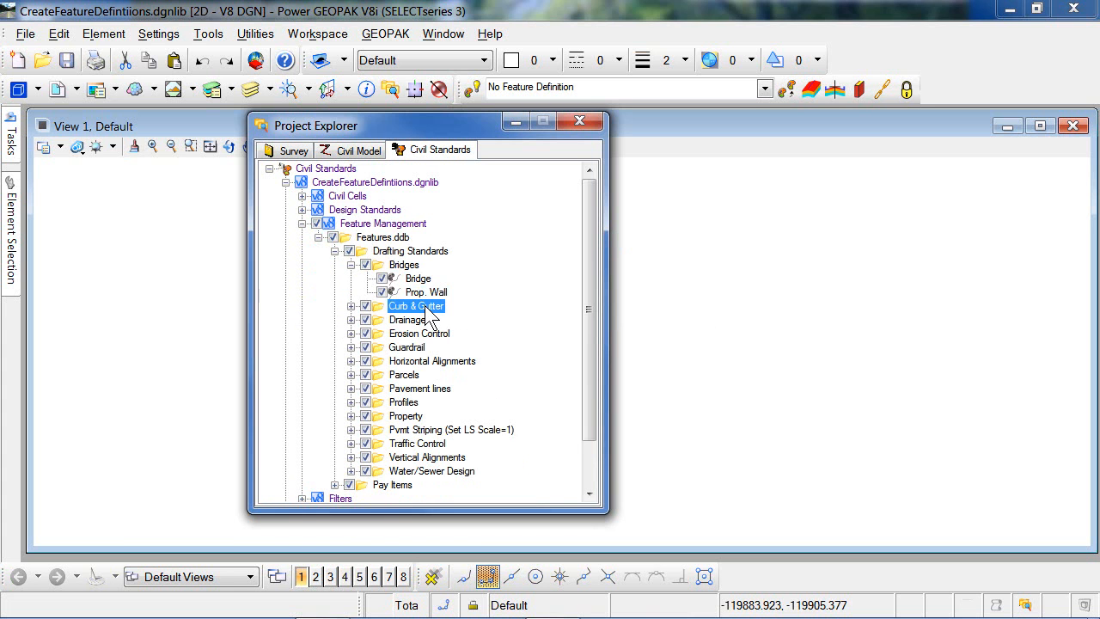
left_click(350, 306)
left_click(425, 251)
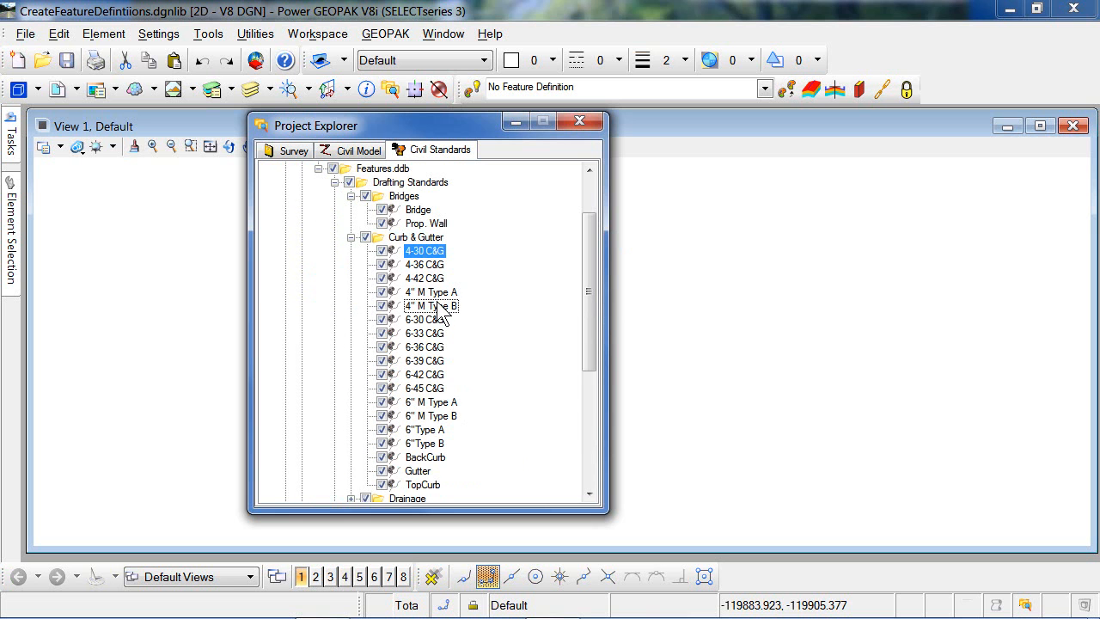
- Inspect the plan native style in the Bridge feature definition's properties, then close the element information
left_click(418, 210)
right_click(418, 210)
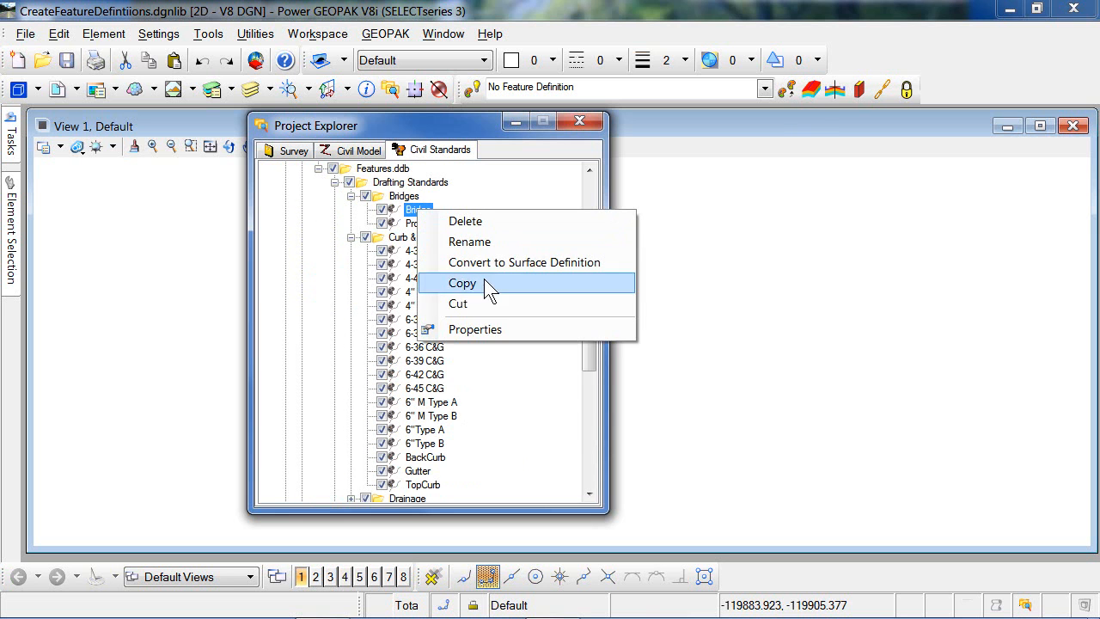
left_click(478, 327)
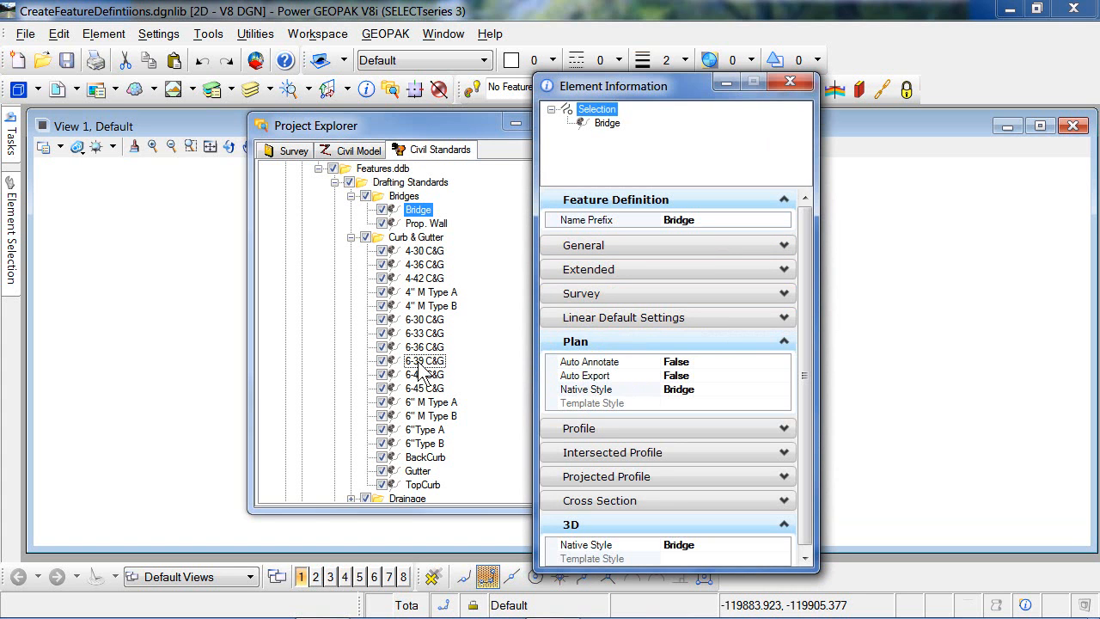
left_click(708, 391)
left_click_drag(704, 391, 651, 393)
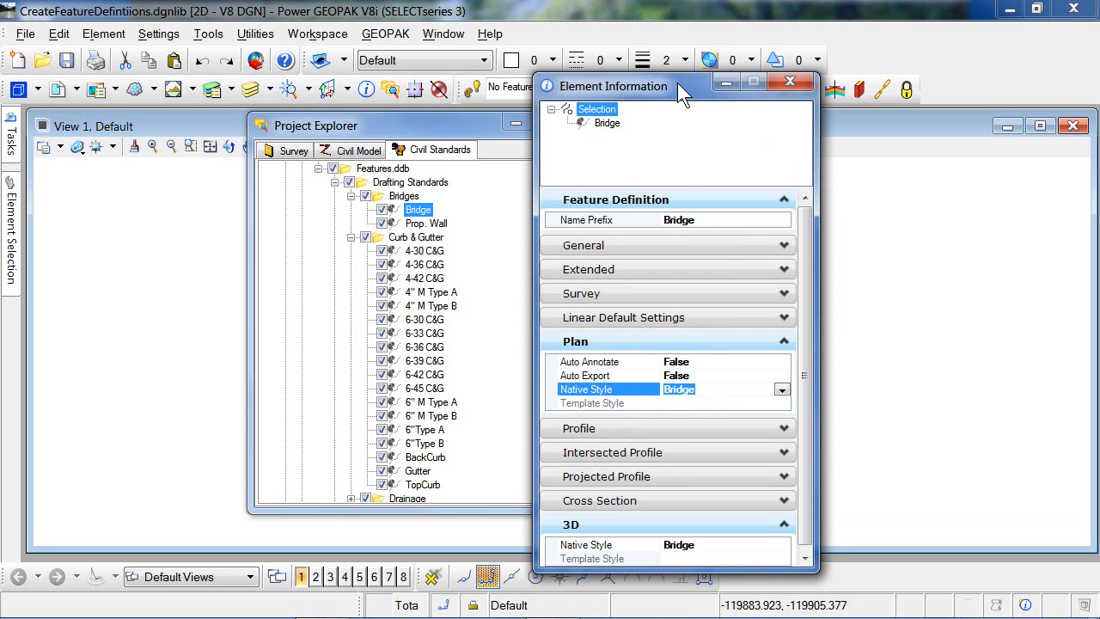
left_click(791, 84)
- Collapse the Curb & Gutter category, reopen the Bridge definition's properties and inspect its plan and profile native styles
left_click(350, 237)
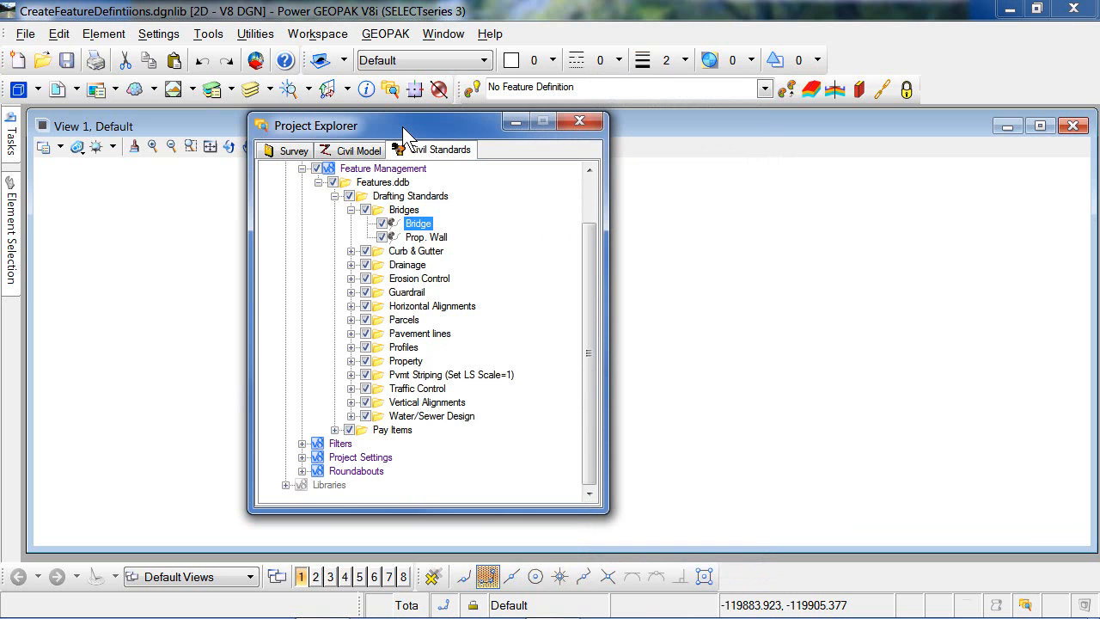
right_click(422, 229)
left_click(503, 348)
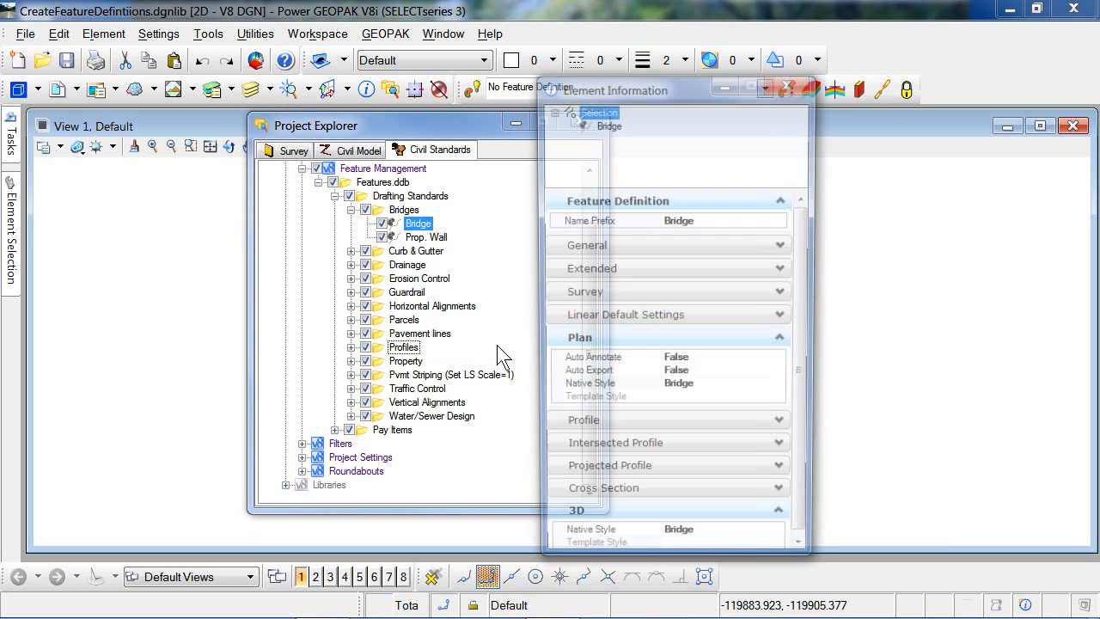
left_click_drag(650, 86, 774, 47)
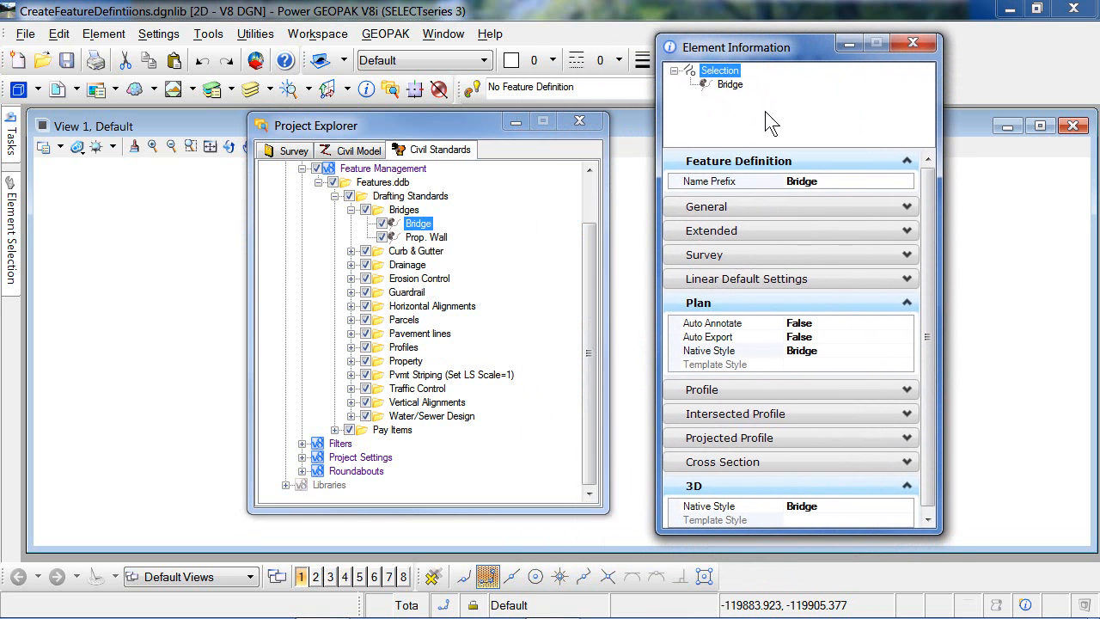
left_click(783, 305)
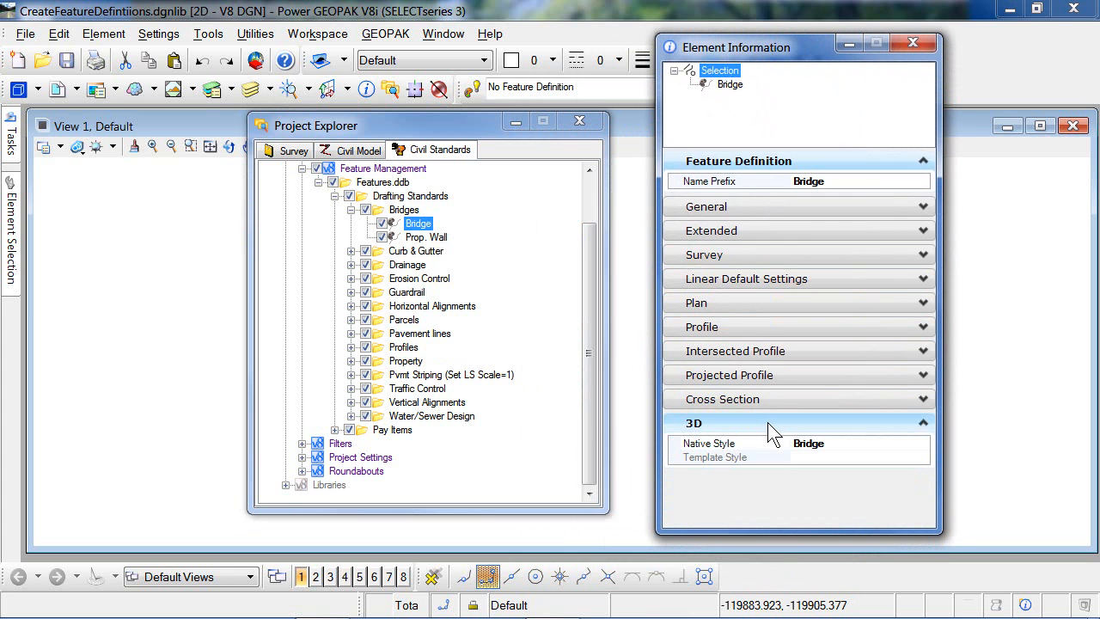
left_click(730, 304)
left_click(825, 351)
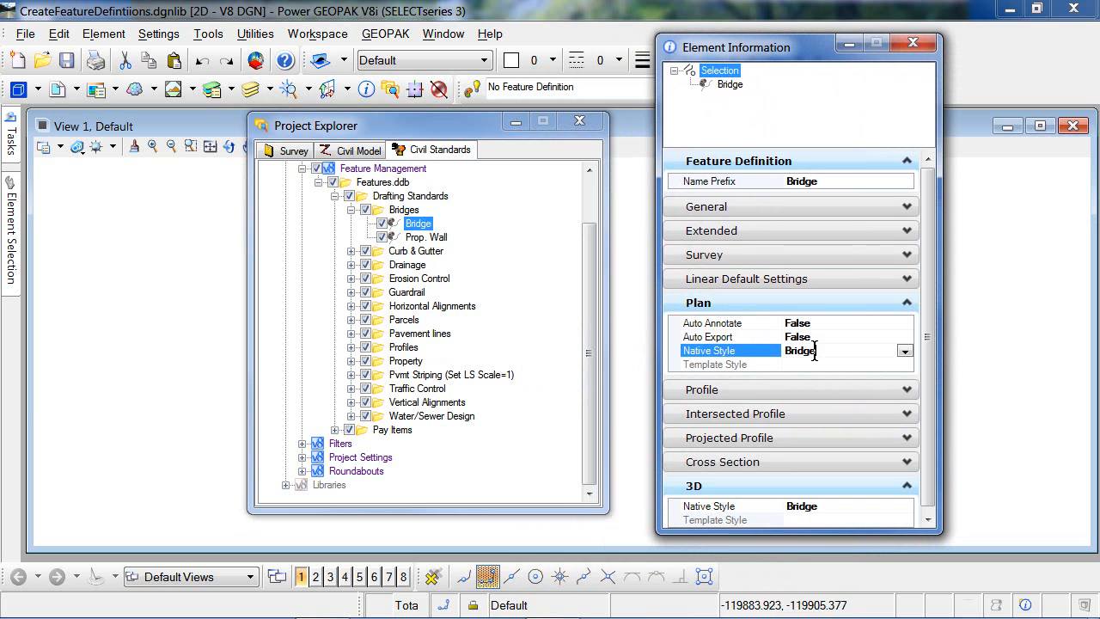
left_click(782, 387)
left_click(835, 424)
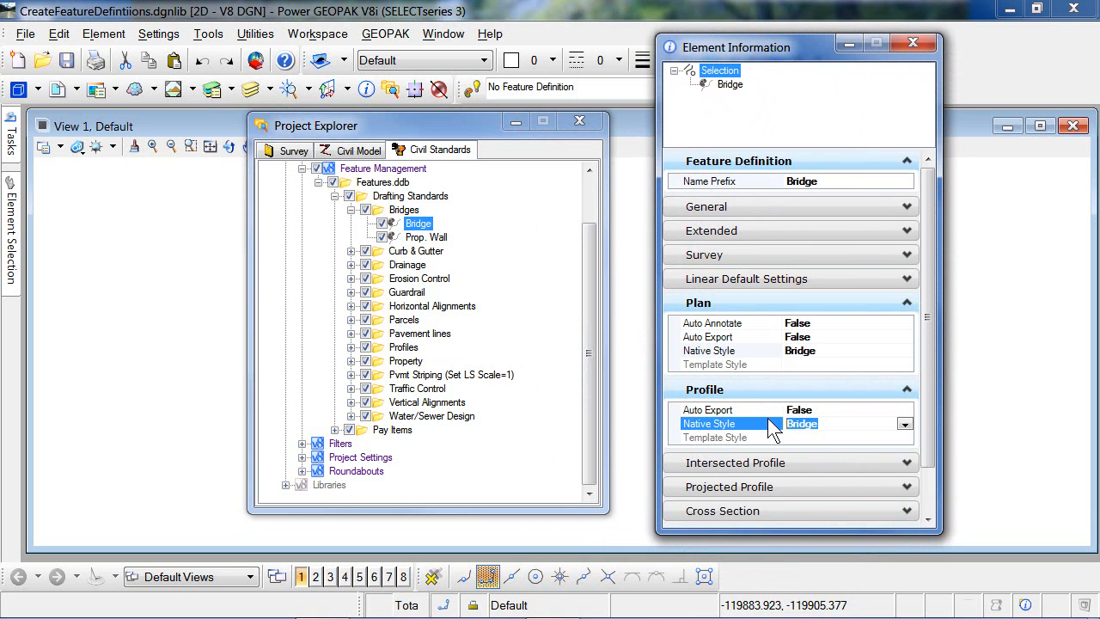
- Collapse the plan and profile properties of the Bridge definition and inspect its 3D native style
left_click(761, 305)
left_click(759, 328)
left_click(757, 443)
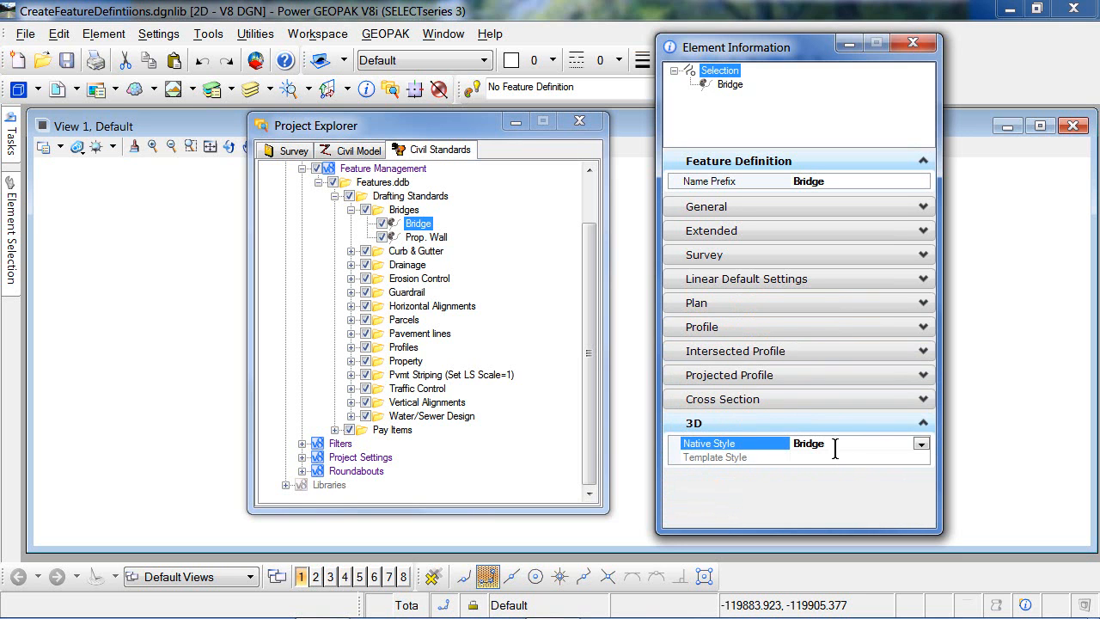
left_click_drag(834, 441, 787, 453)
- Shrink the selection list in the element information and compare the Bridge definition's plan, profile and 3D native styles
left_click(751, 305)
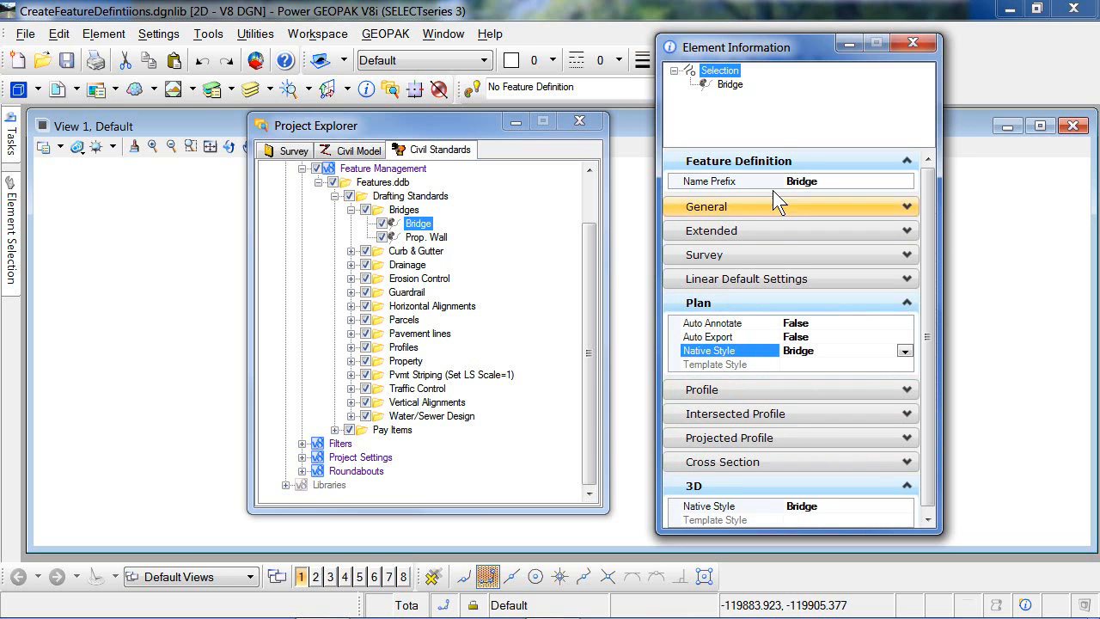
left_click_drag(775, 147, 781, 105)
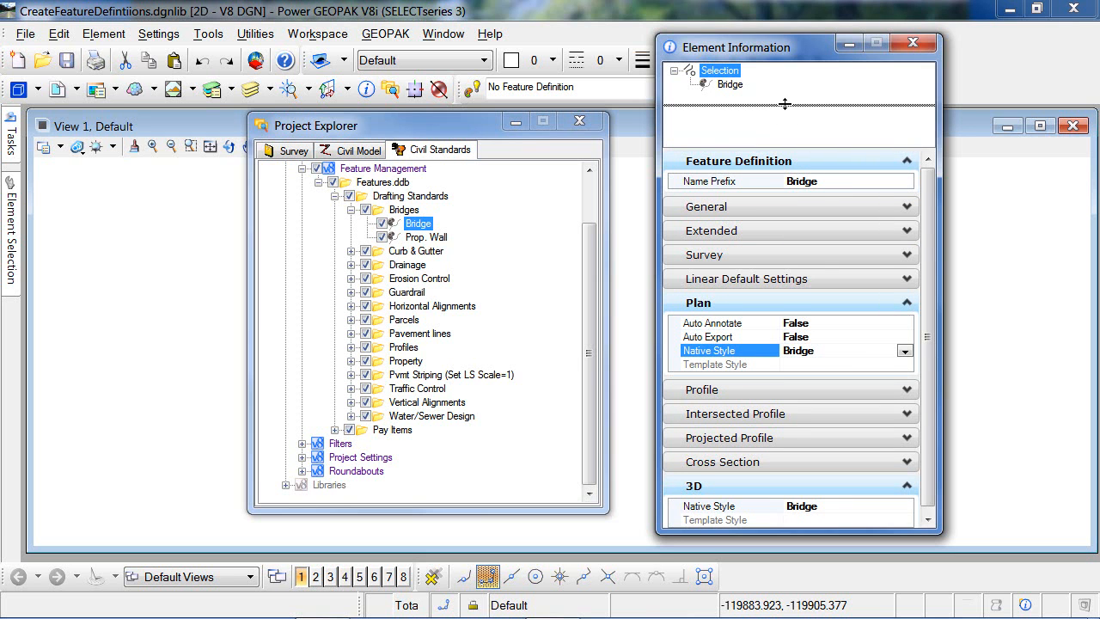
left_click(754, 345)
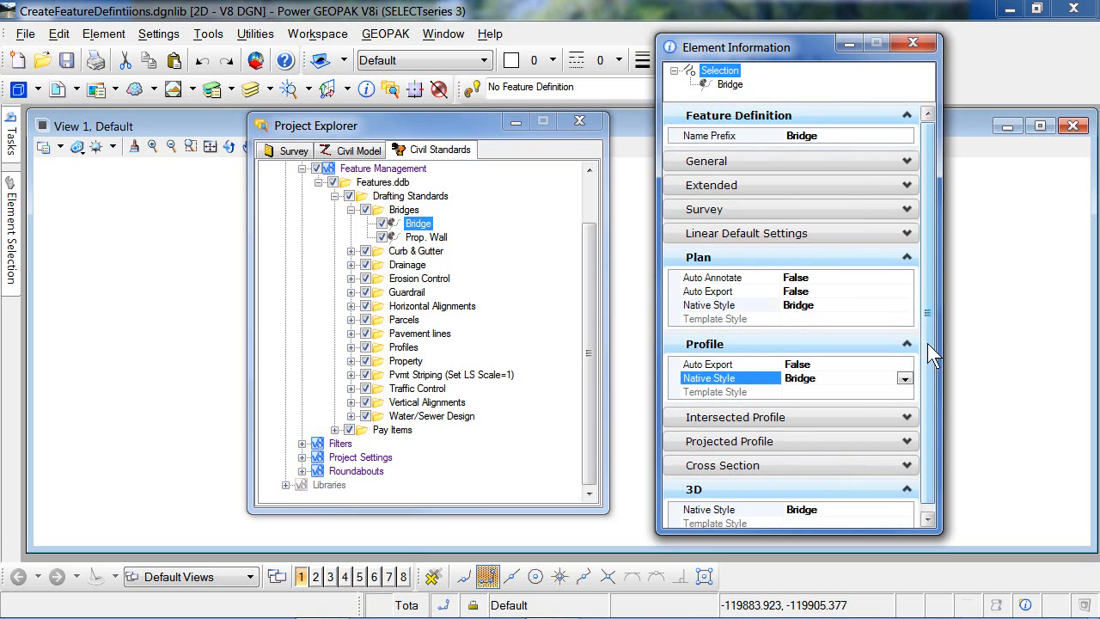
left_click(838, 503)
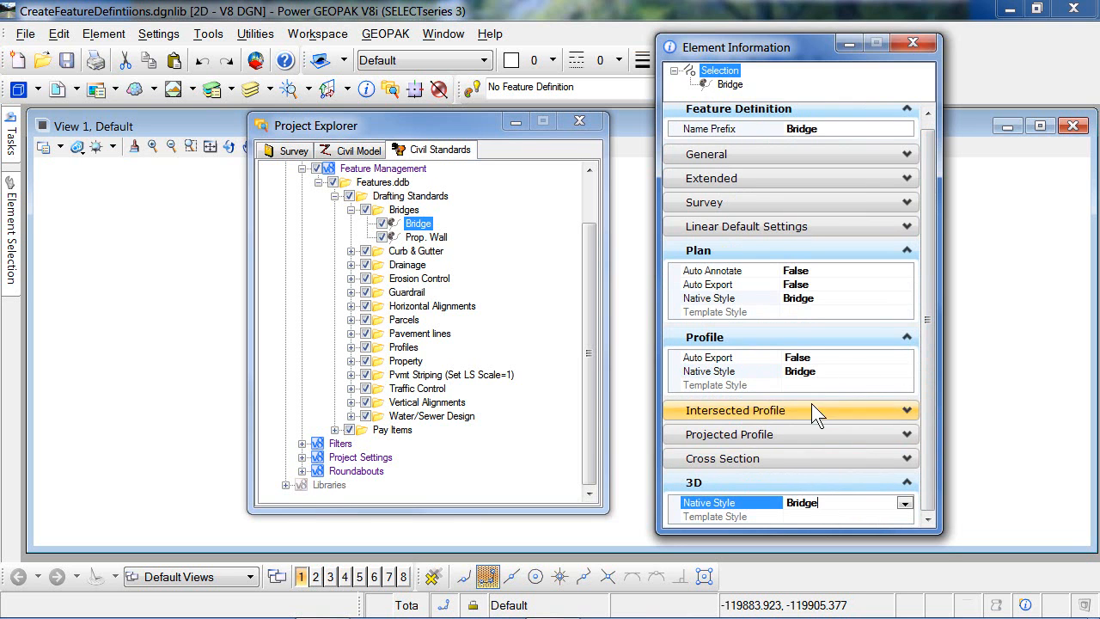
- Collapse the 3D and plan properties and examine the Bridge definition's linear default settings for automatic 3D and template geometry creation
left_click(747, 479)
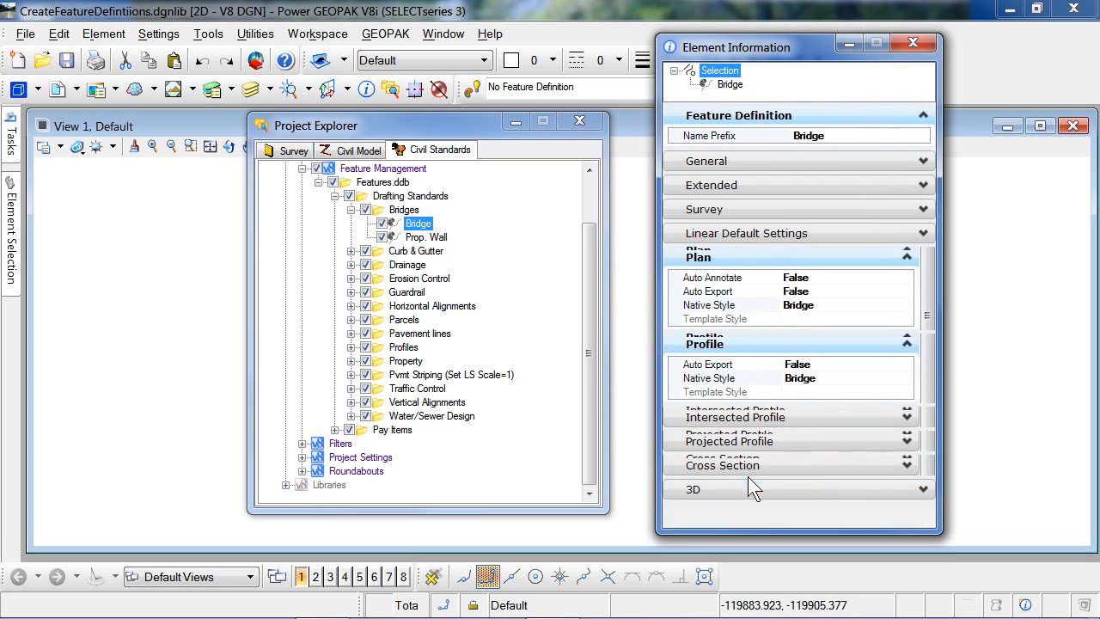
left_click(774, 256)
left_click(752, 242)
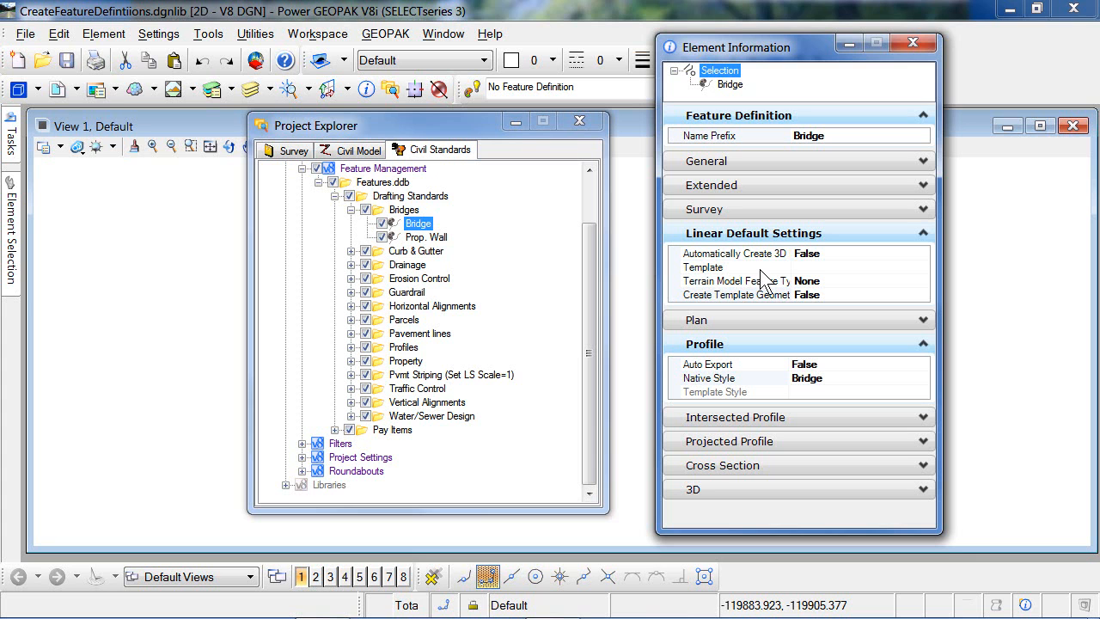
left_click(754, 255)
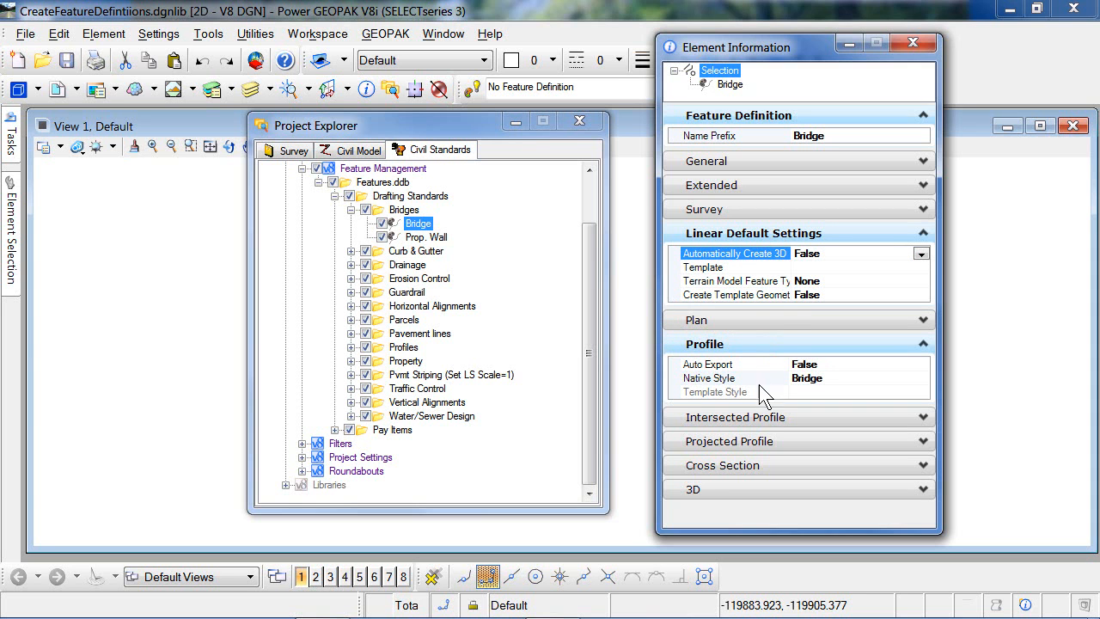
left_click(833, 293)
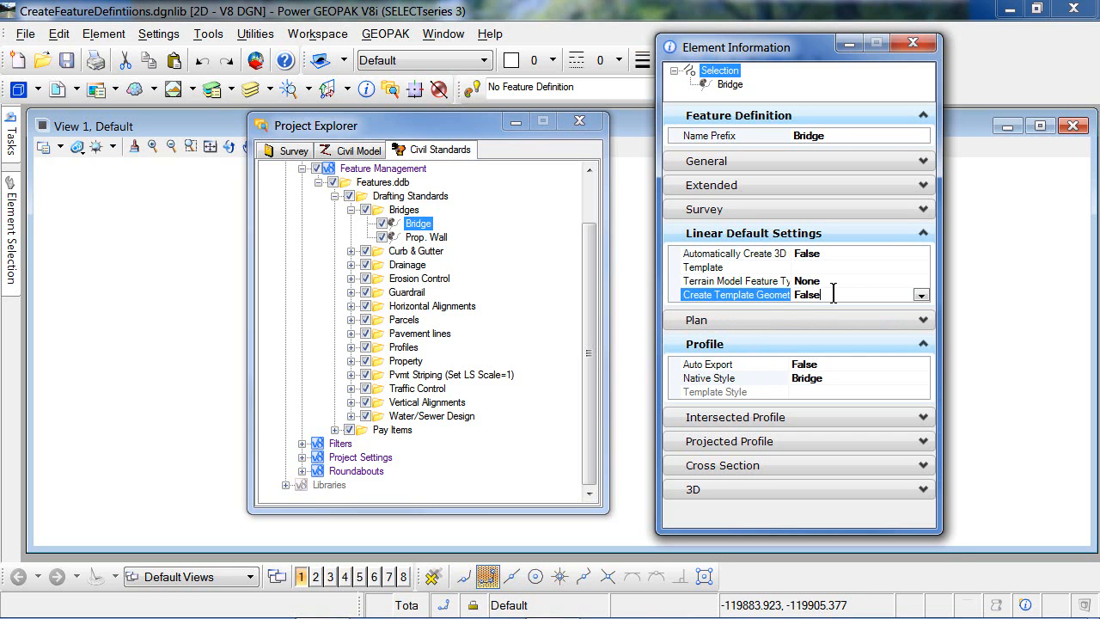
left_click(832, 252)
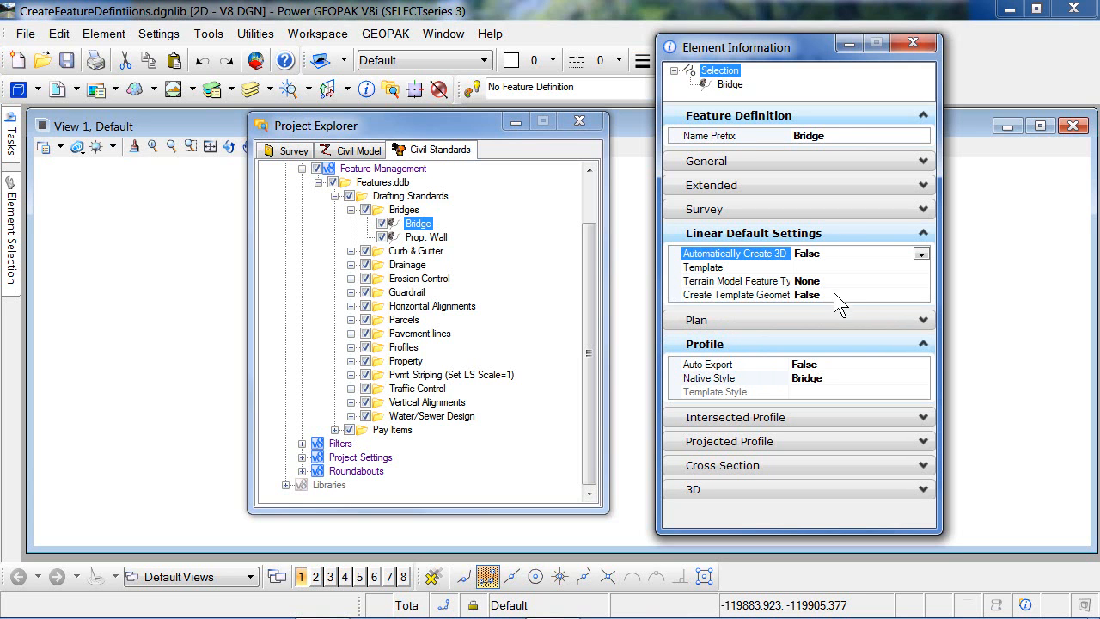
- Inspect the profile and cross section native styles of the Bridge definition
left_click(830, 380)
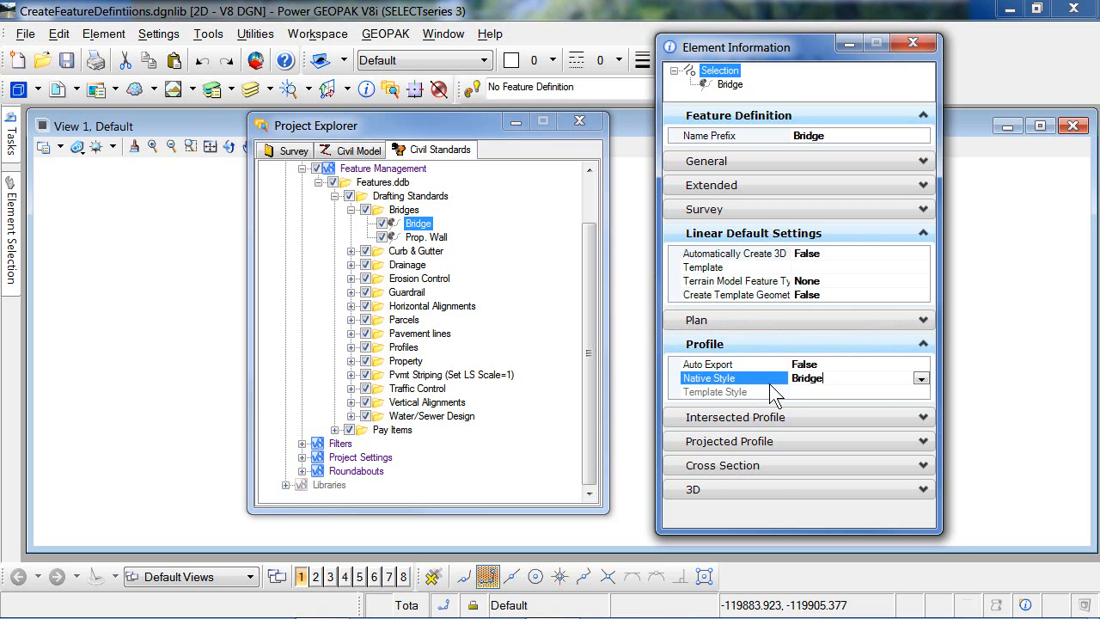
left_click(764, 461)
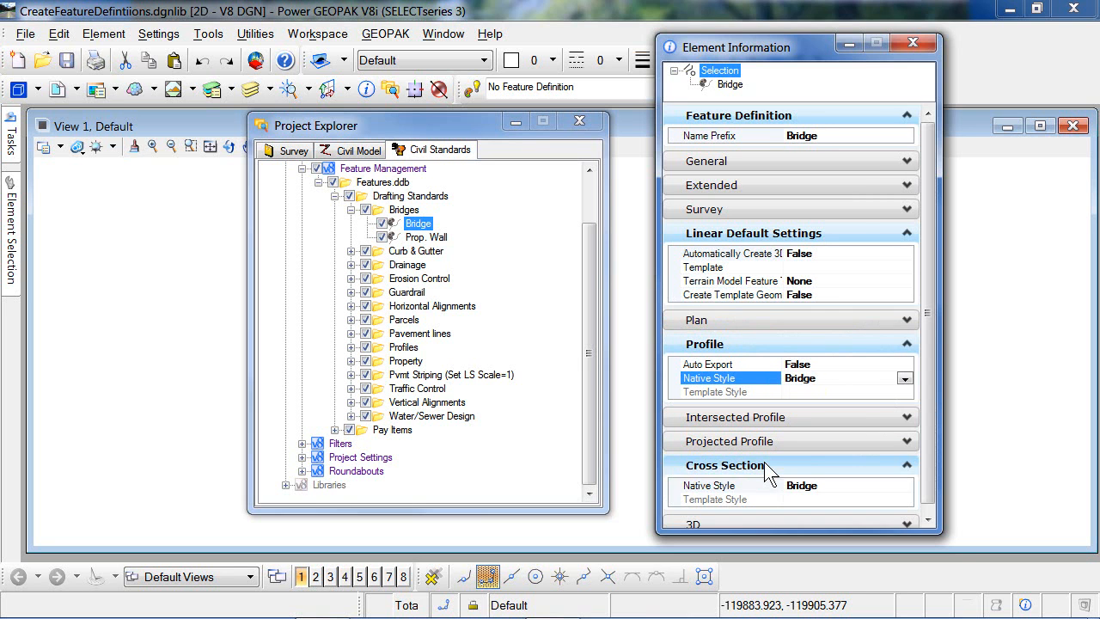
left_click(774, 464)
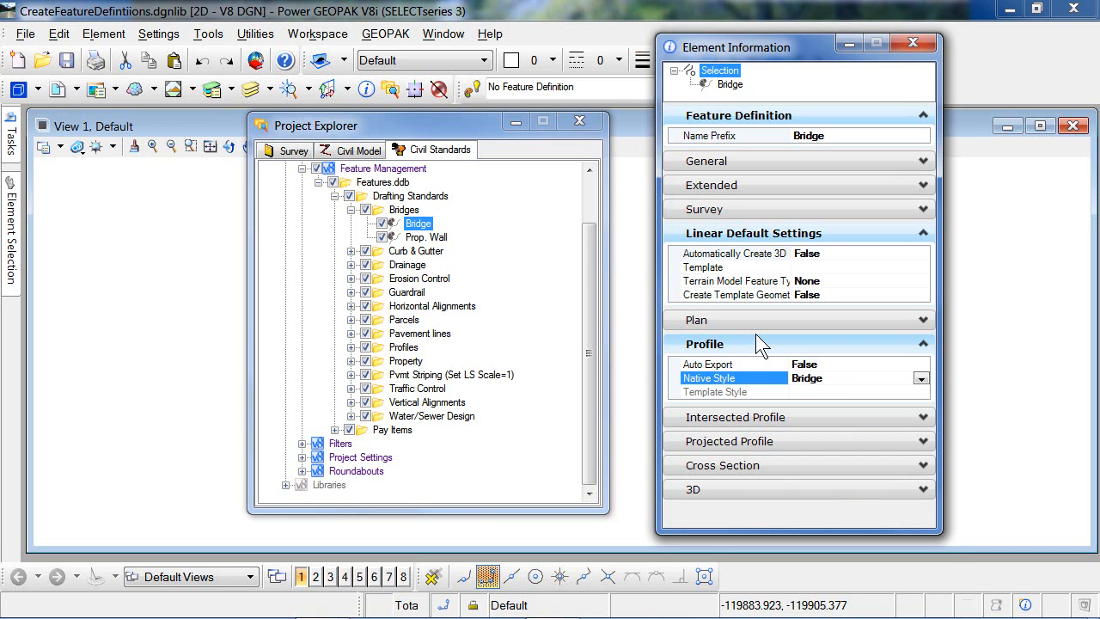
- Select the Bridge and Prop. Wall definitions together and set their terrain model feature type to Break Line
left_click(828, 283)
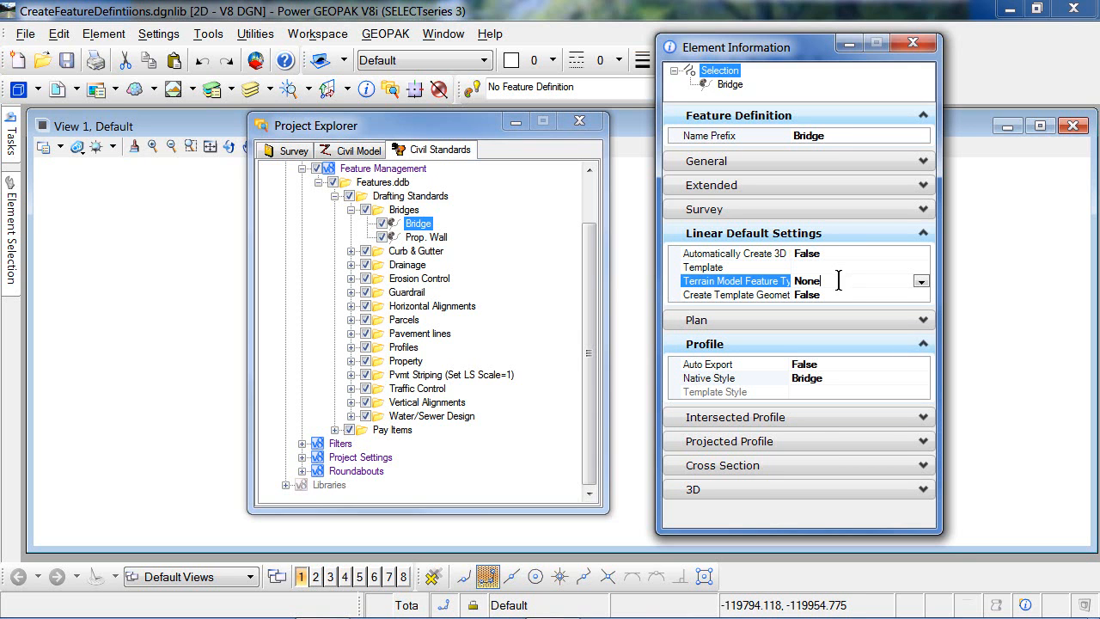
left_click(426, 237, "ctrl")
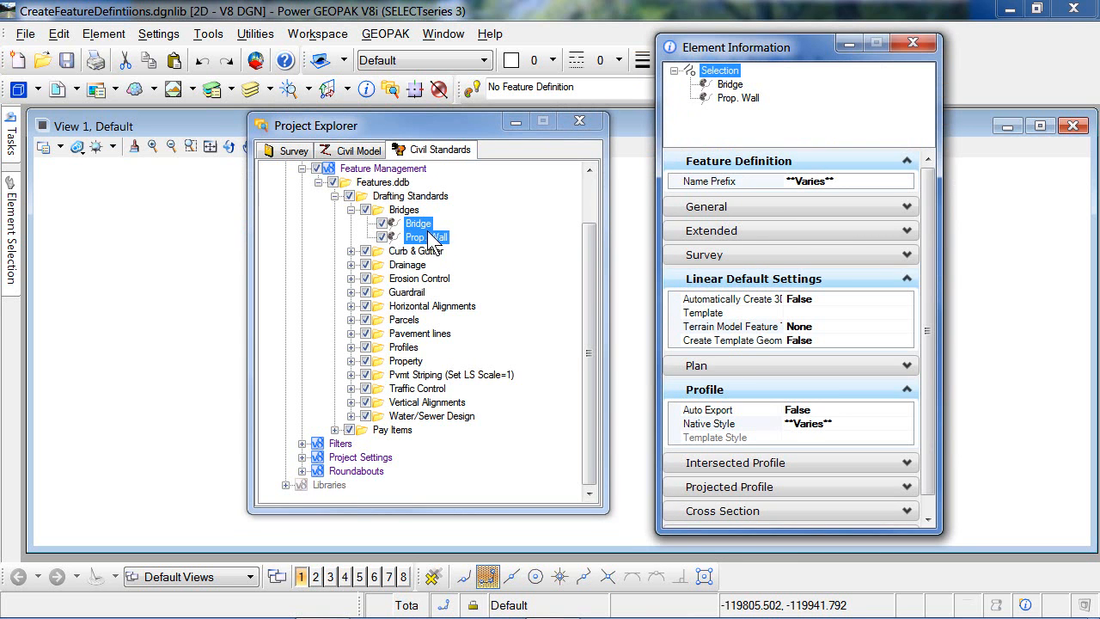
left_click(827, 328)
left_click(906, 326)
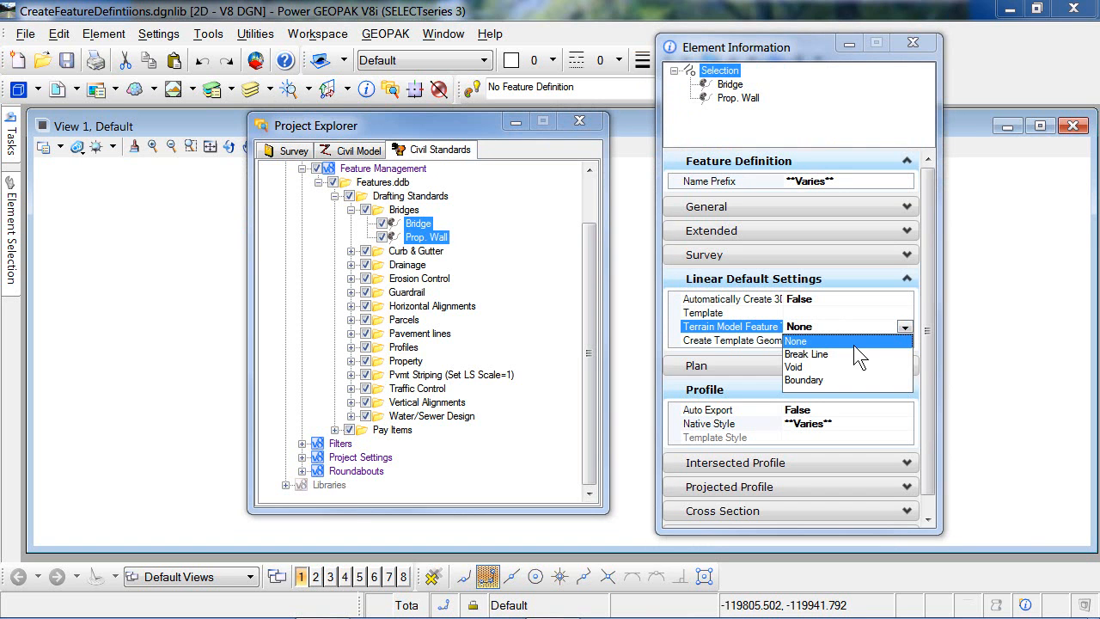
left_click(799, 354)
- Check the terrain model feature type of the Prop. Wall and Bridge definitions individually
left_click(416, 250)
left_click(426, 236)
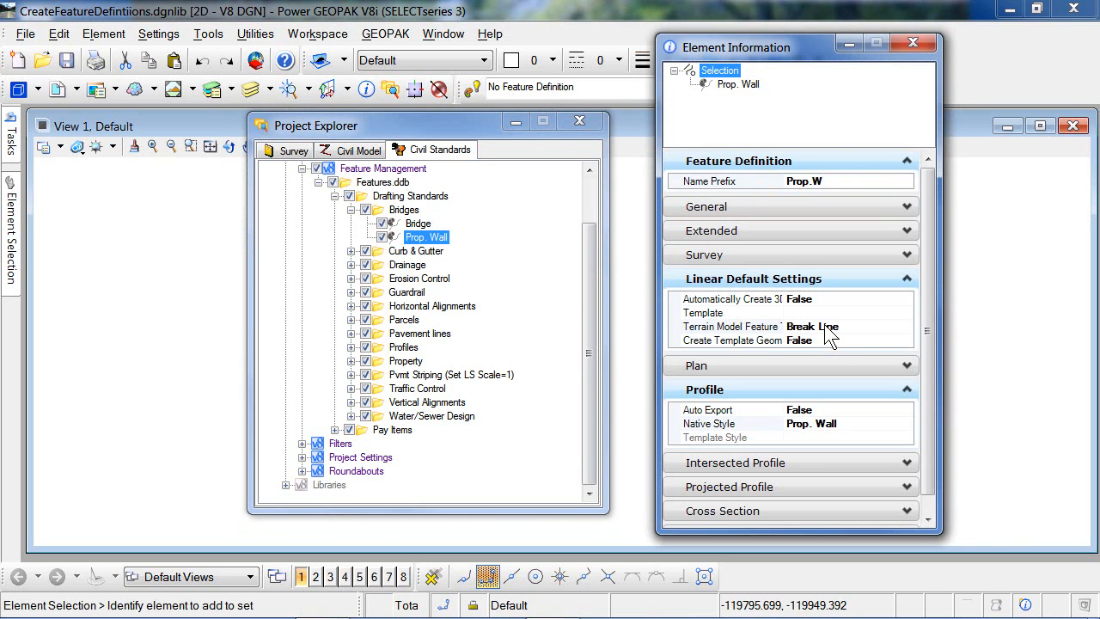
key("Up")
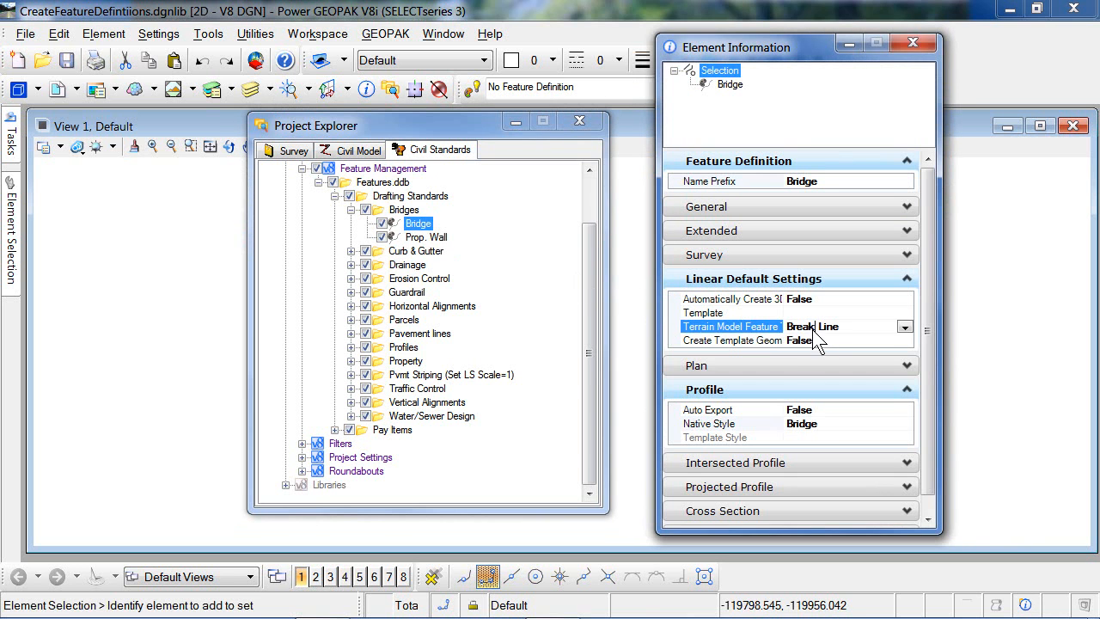
- Collapse the Bridges category and examine the list of feature categories under Drafting Standards
left_click(403, 307)
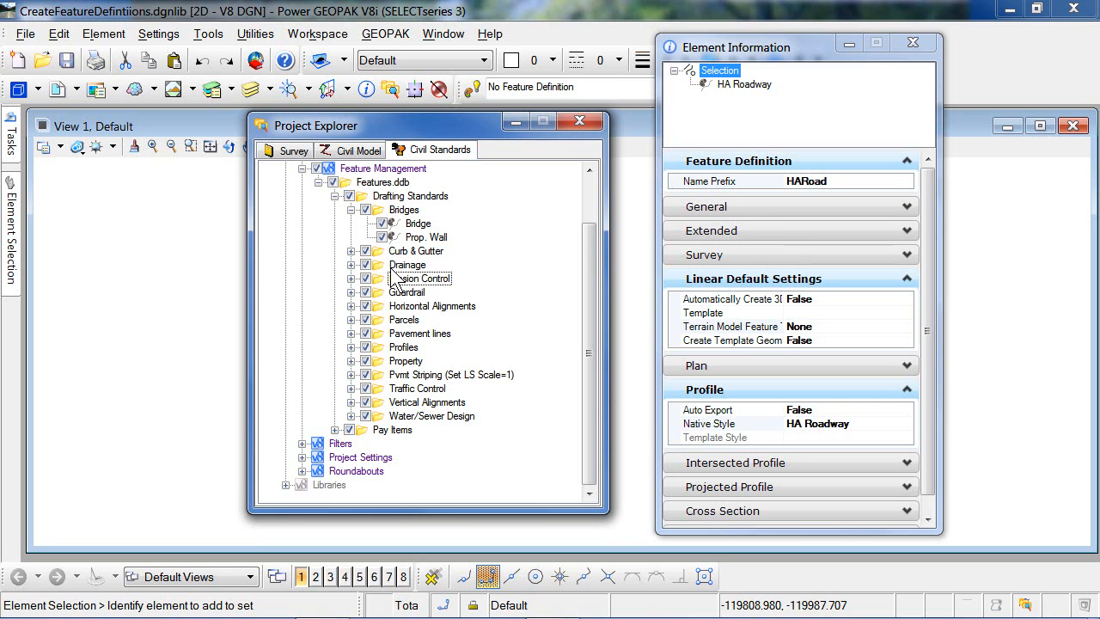
left_click(350, 210)
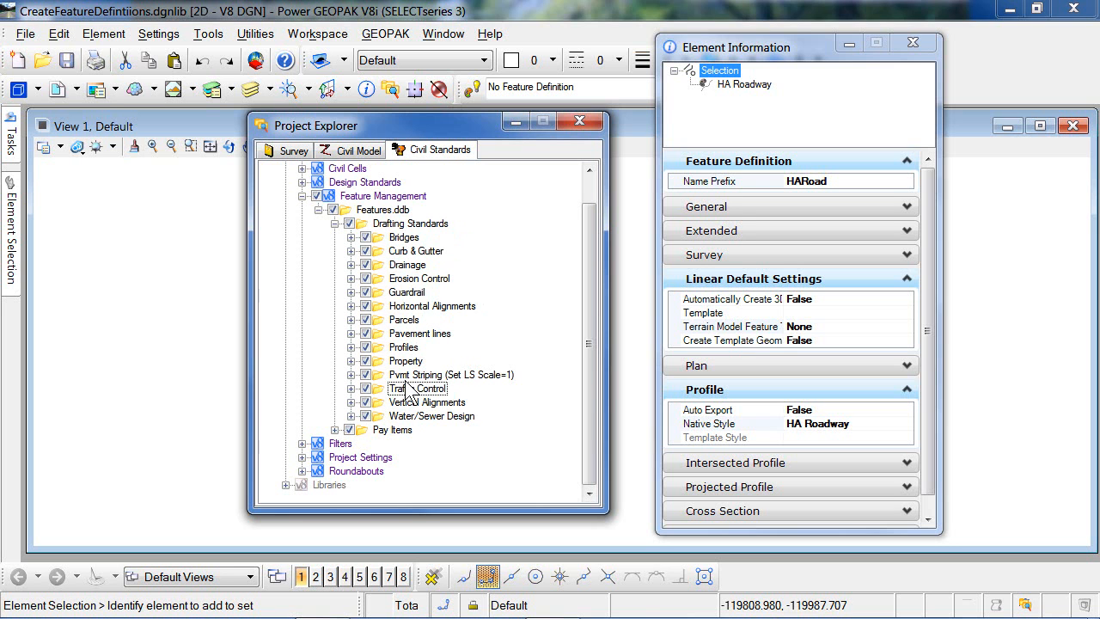
left_click(418, 252)
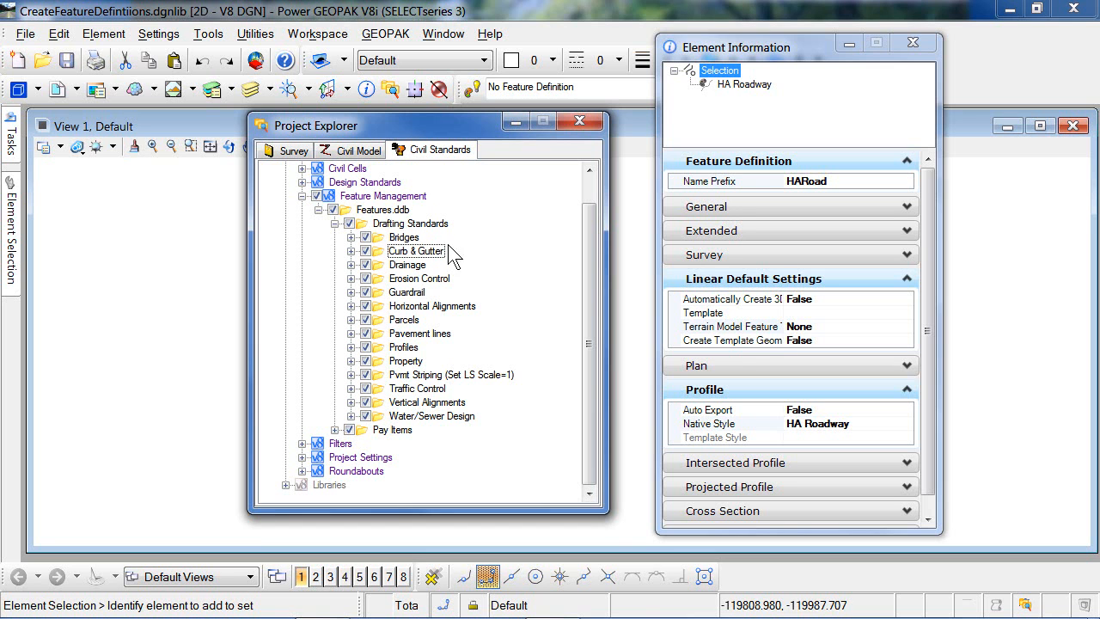
- Open the workspace configuration variables and inspect the library paths assigned to MS_DGNLIBLIST
left_click(365, 5)
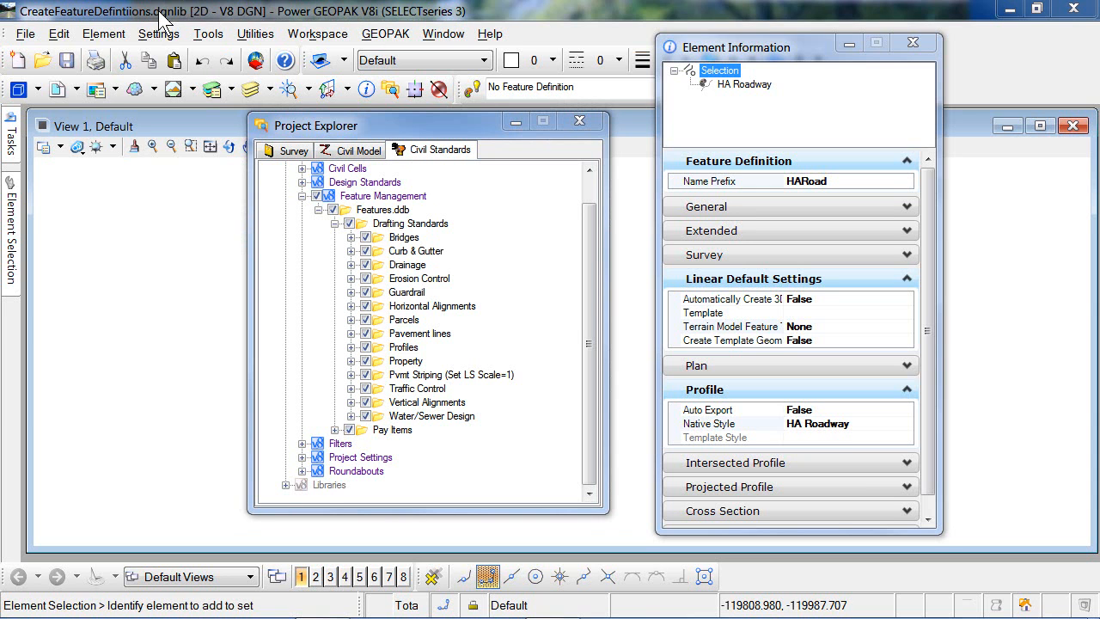
left_click(314, 39)
left_click(344, 76)
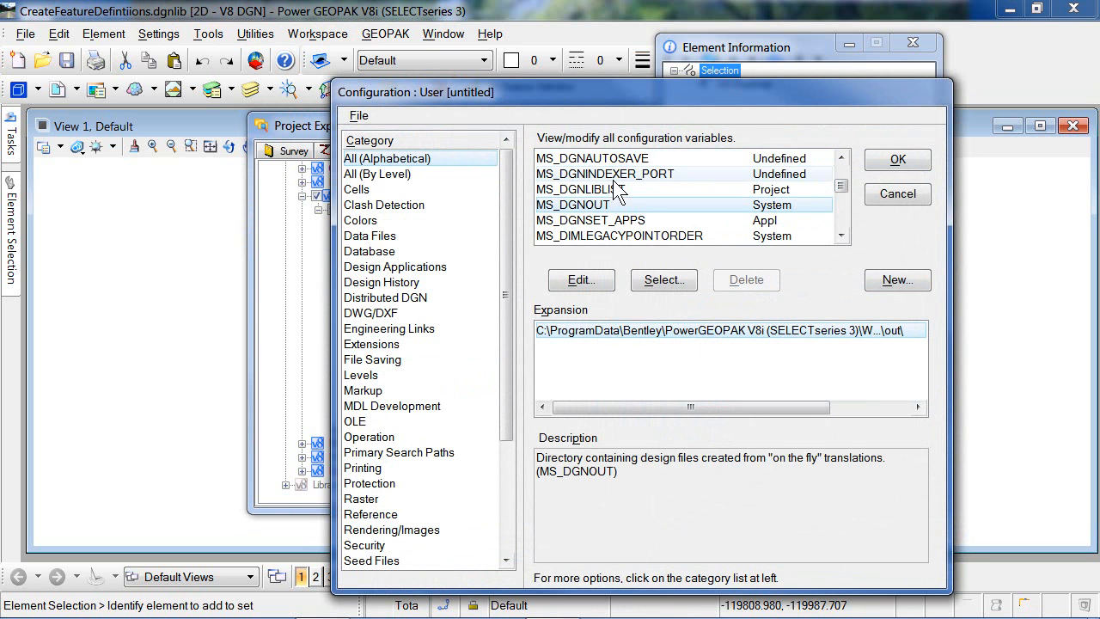
left_click(609, 185)
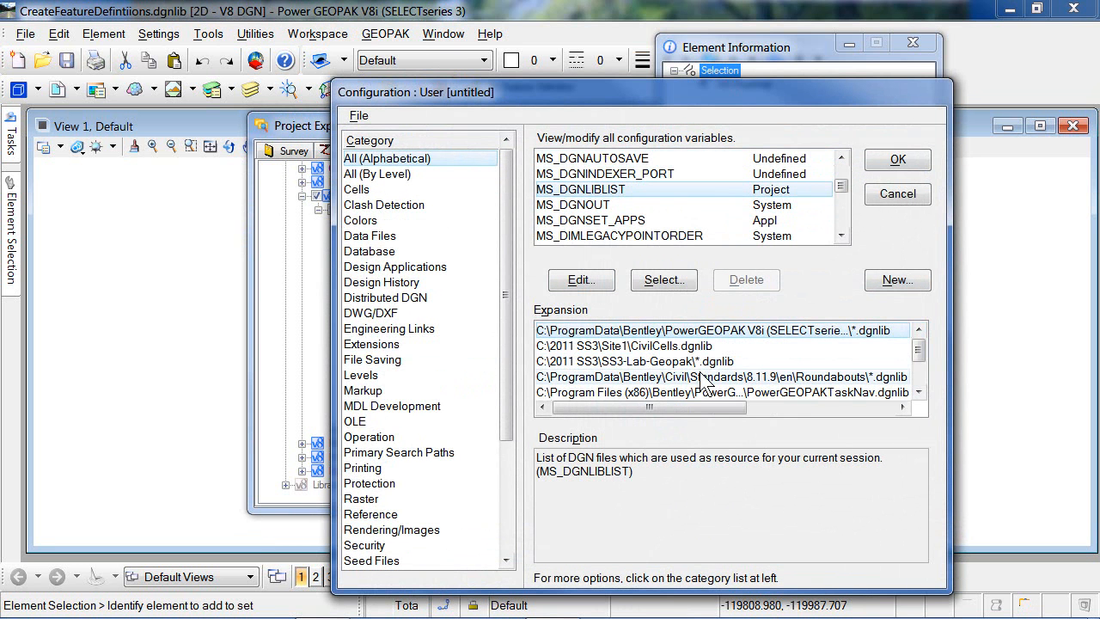